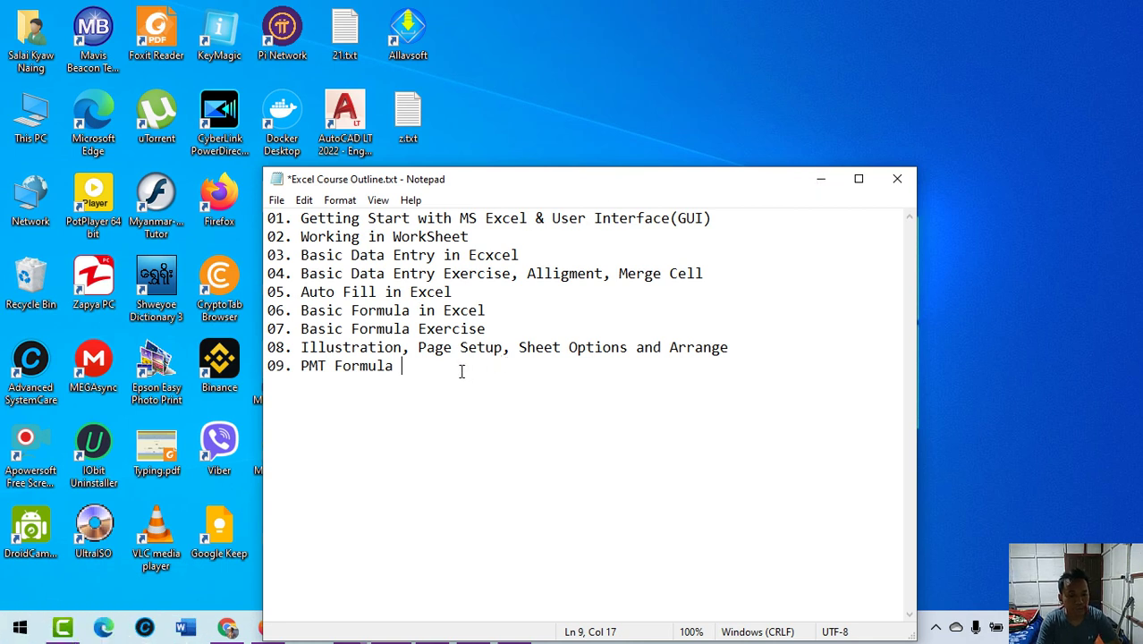
Step: Switch from Notepad to the Excel workbook and enter 10000000 as the loan amount in cell C6
drag(355, 375, 301, 367)
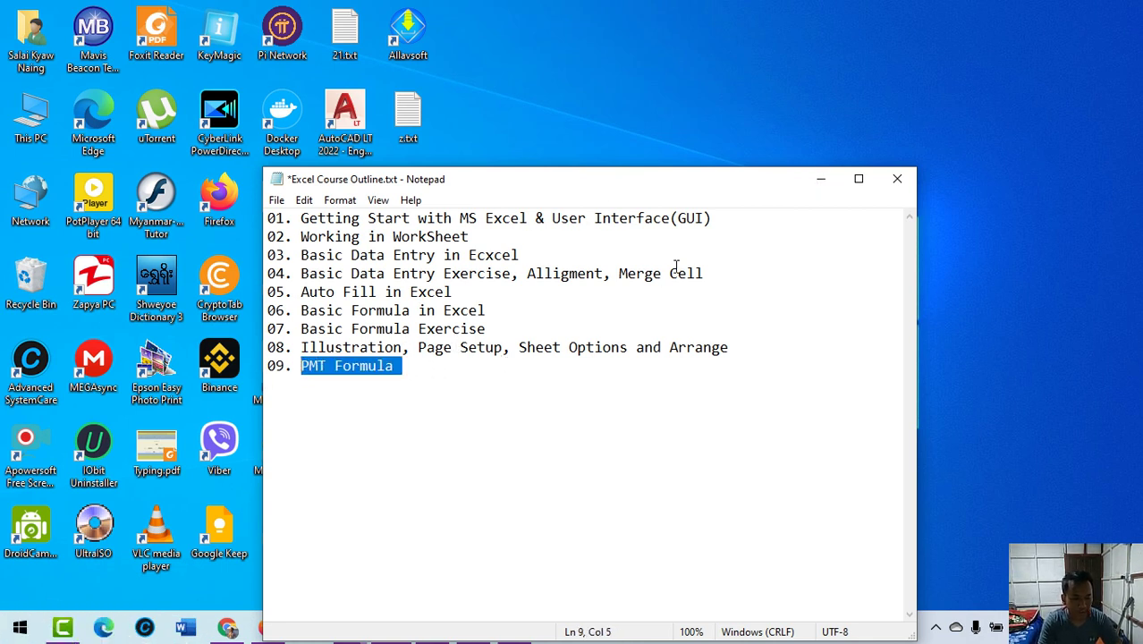
click(818, 179)
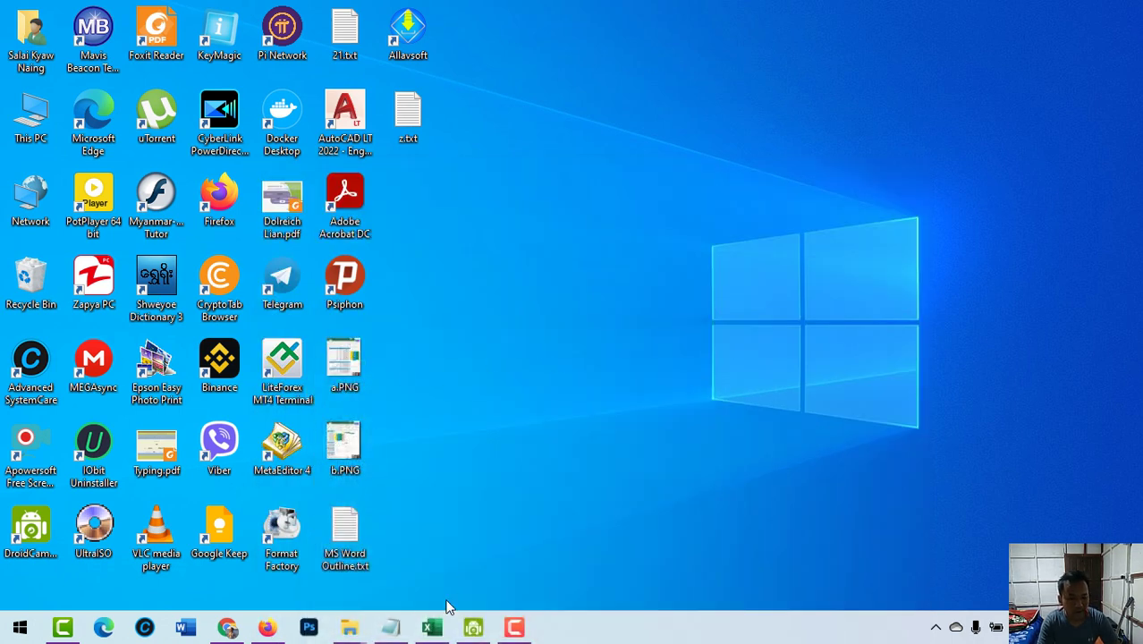
click(432, 627)
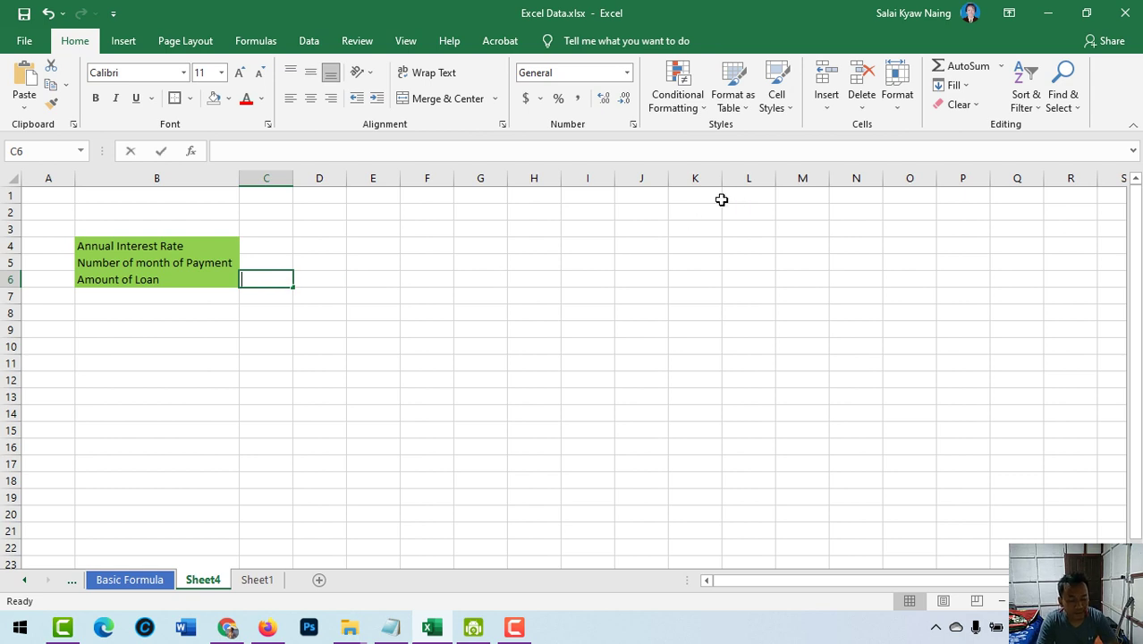
text(1000)
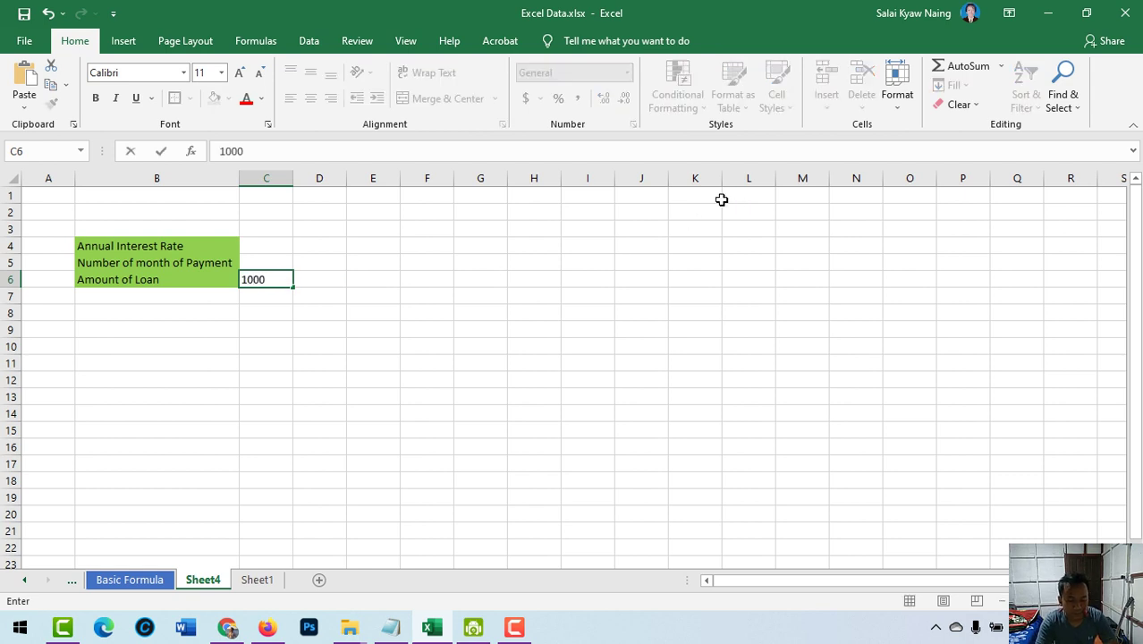
text(00)
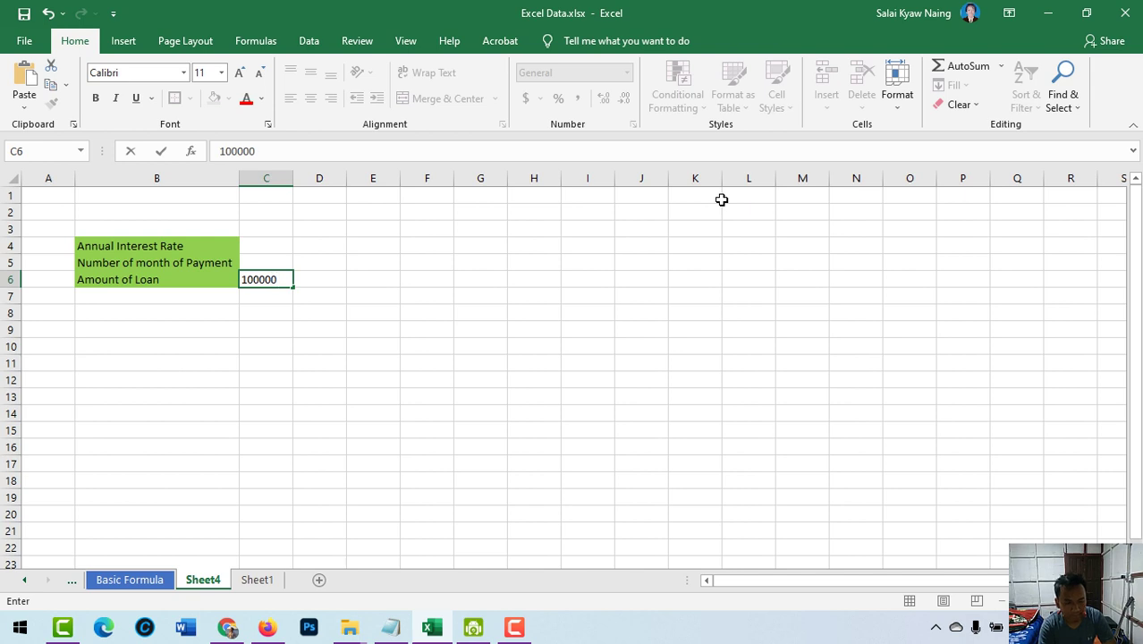
text(00)
key(Return)
Step: Apply the Currency number format to cells C4:C6
click(272, 277)
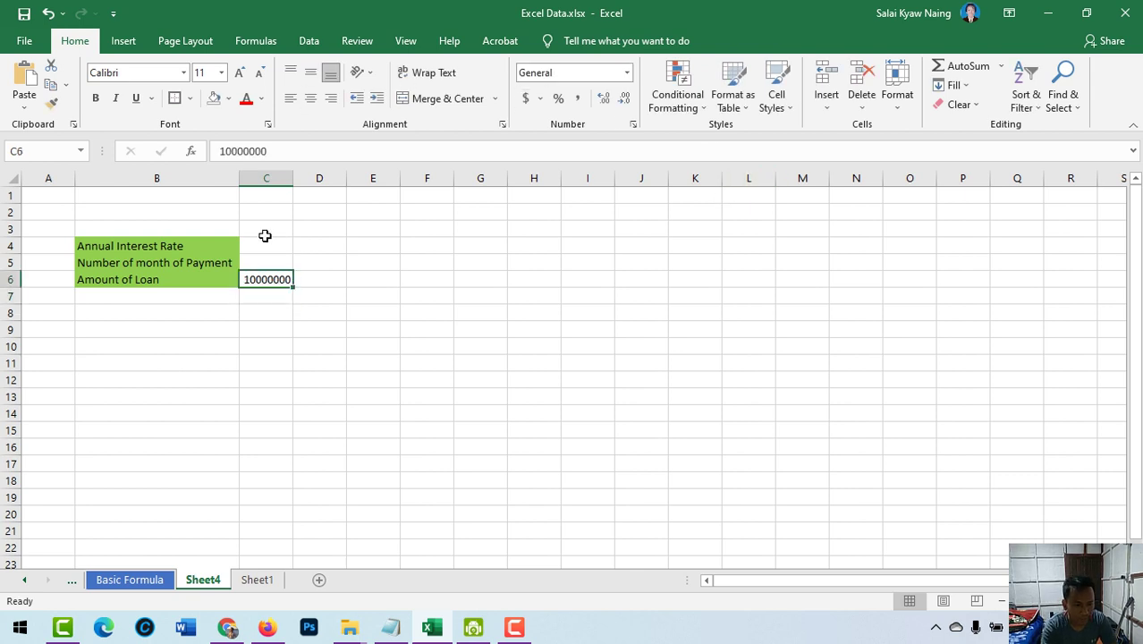
click(629, 72)
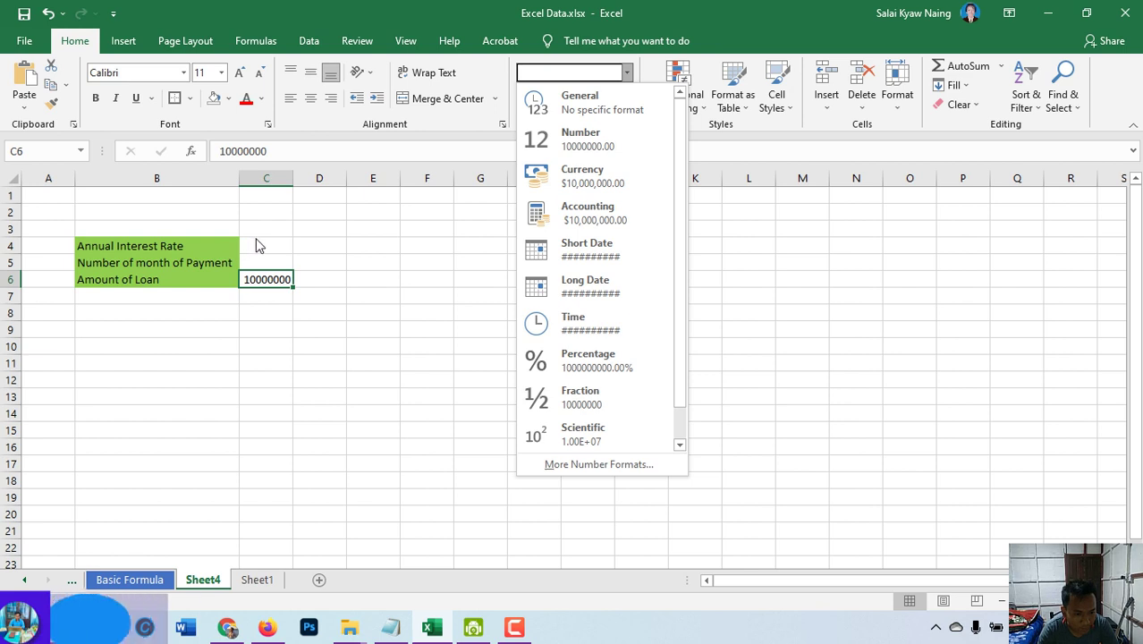
click(257, 245)
drag(260, 245, 267, 279)
click(628, 72)
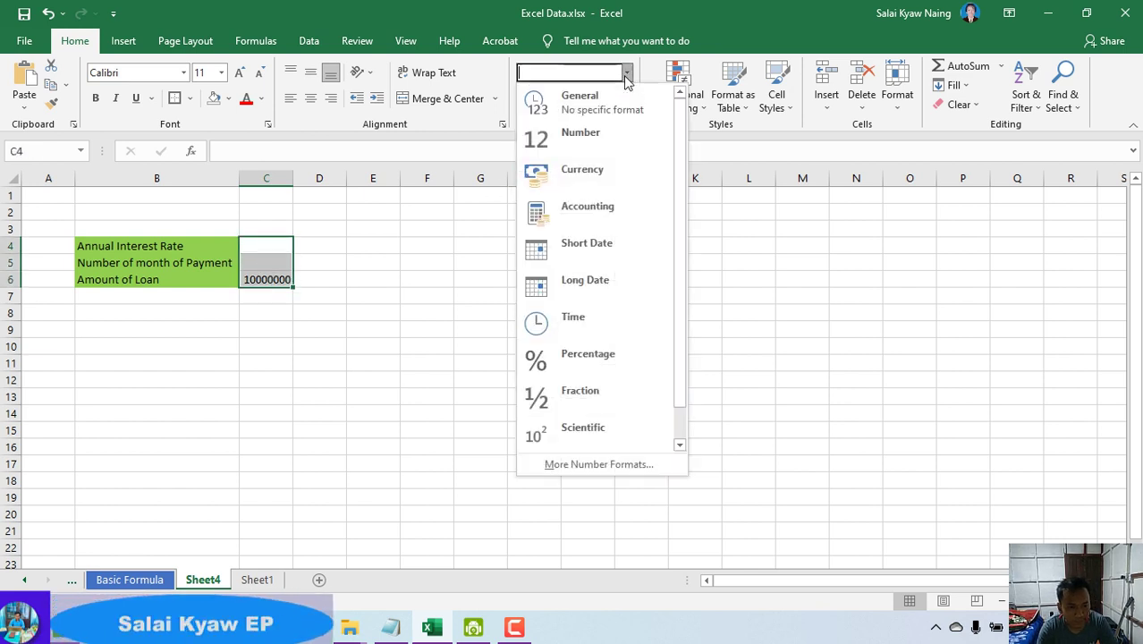
click(624, 184)
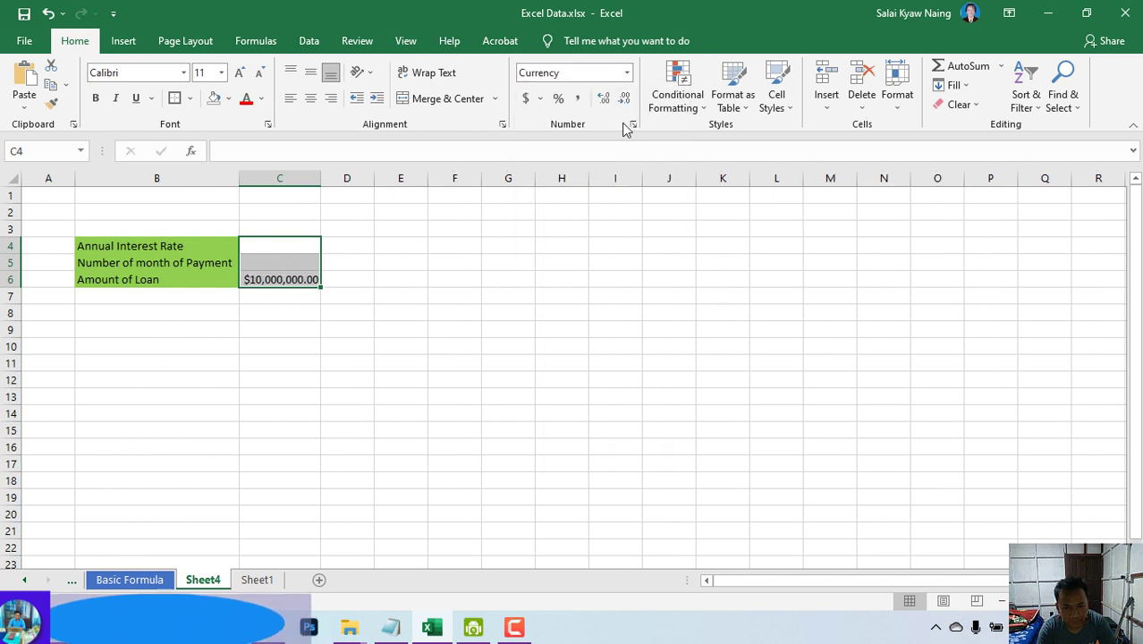
click(633, 125)
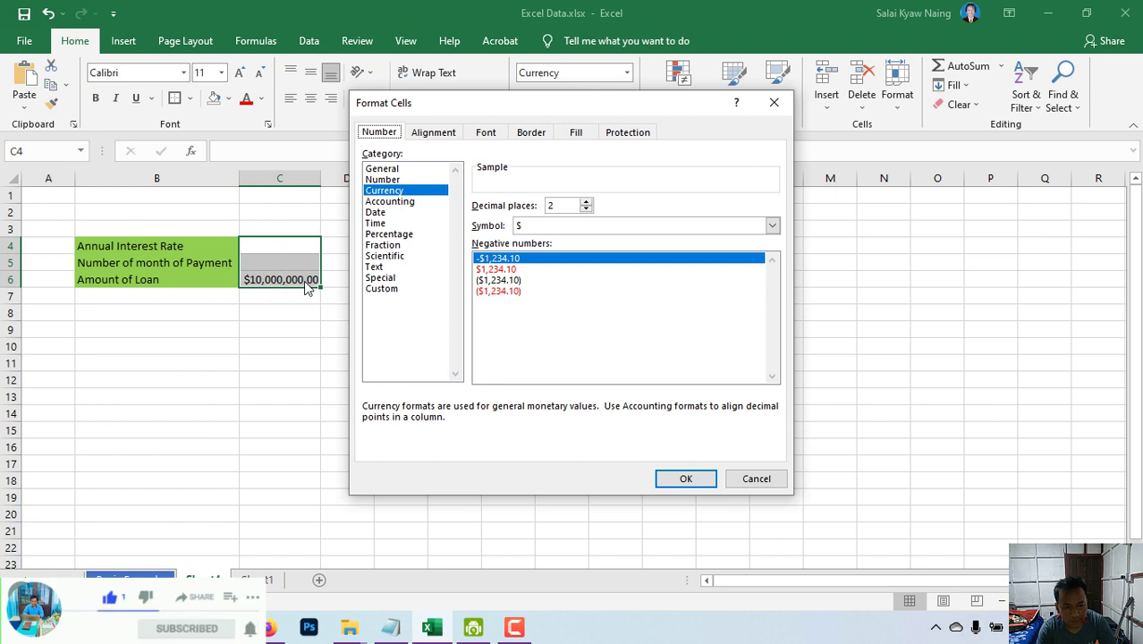
click(751, 478)
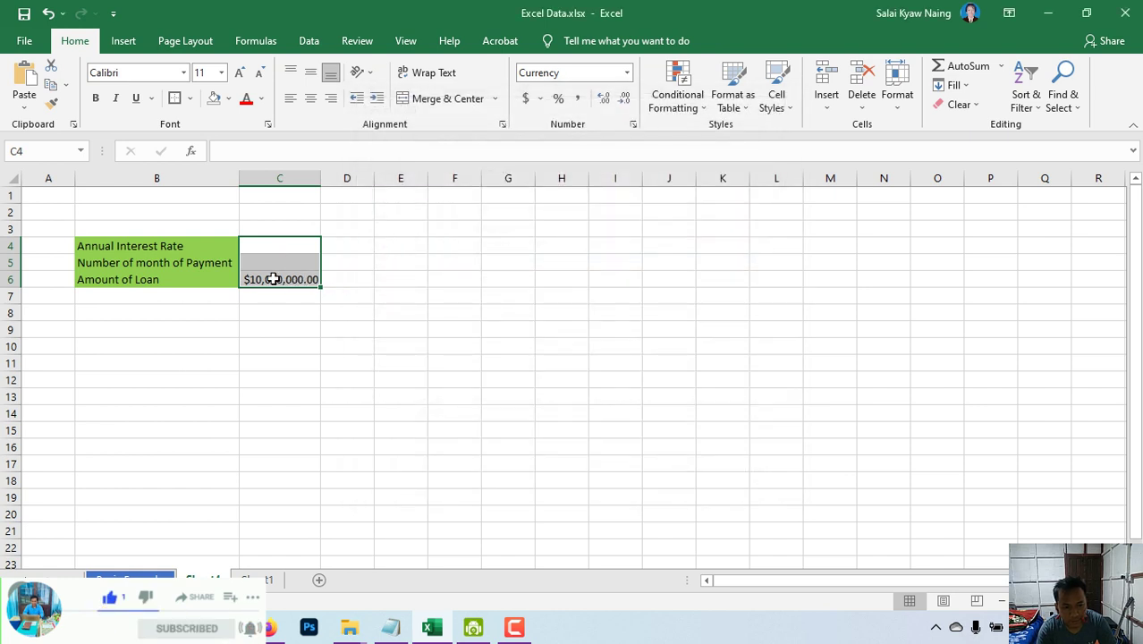
Step: Try to apply the custom number format "mmk" to the loan amount in cell C6
click(273, 279)
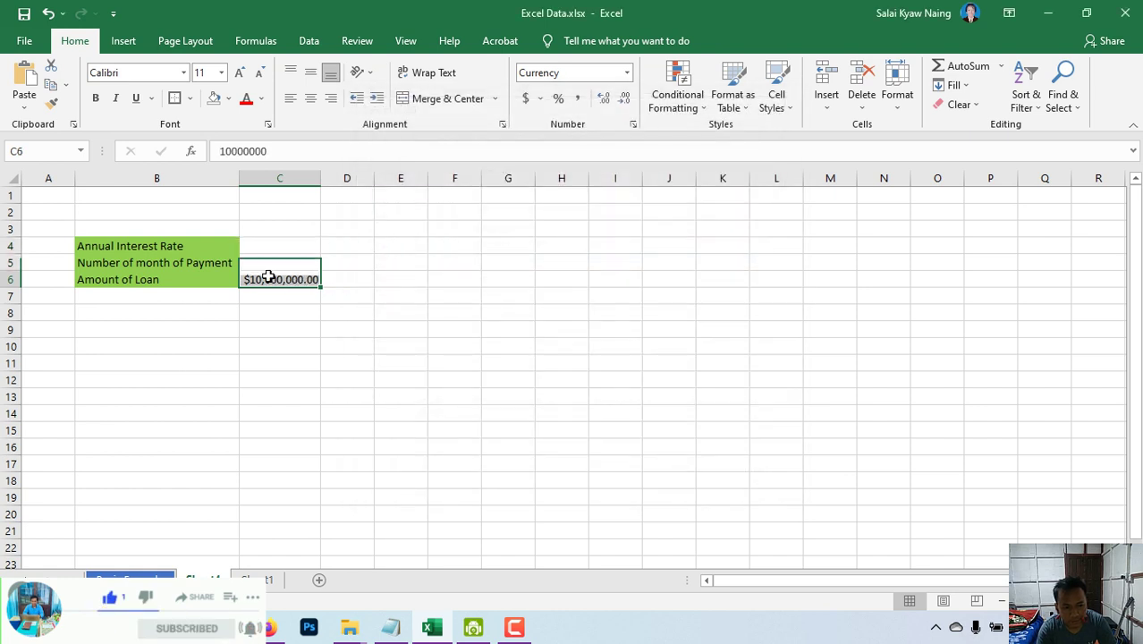
click(632, 128)
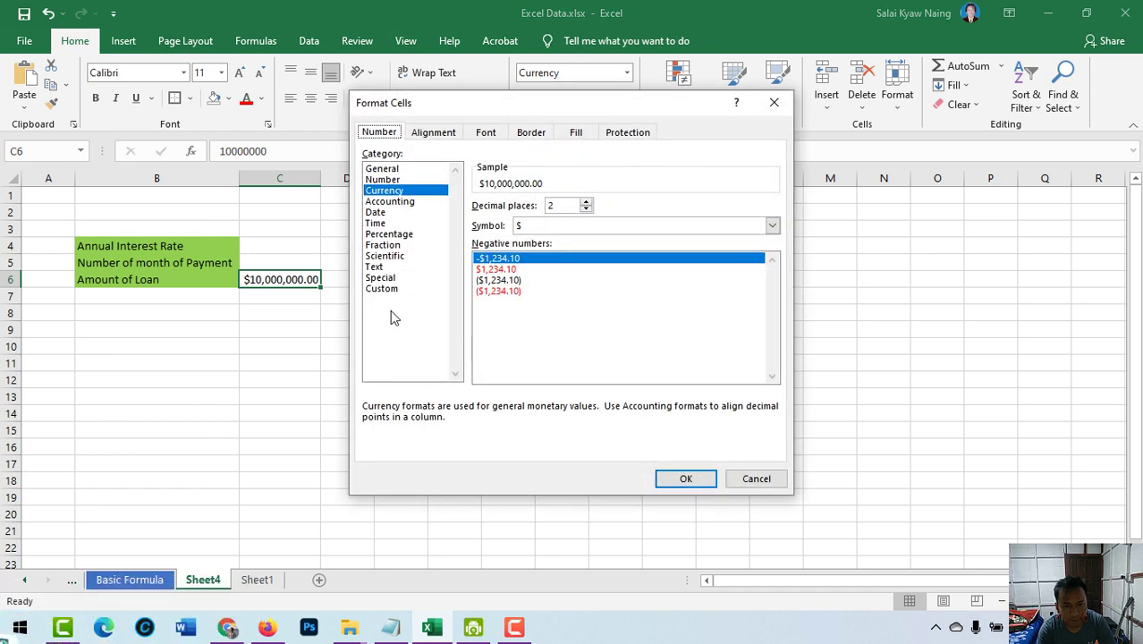
click(381, 288)
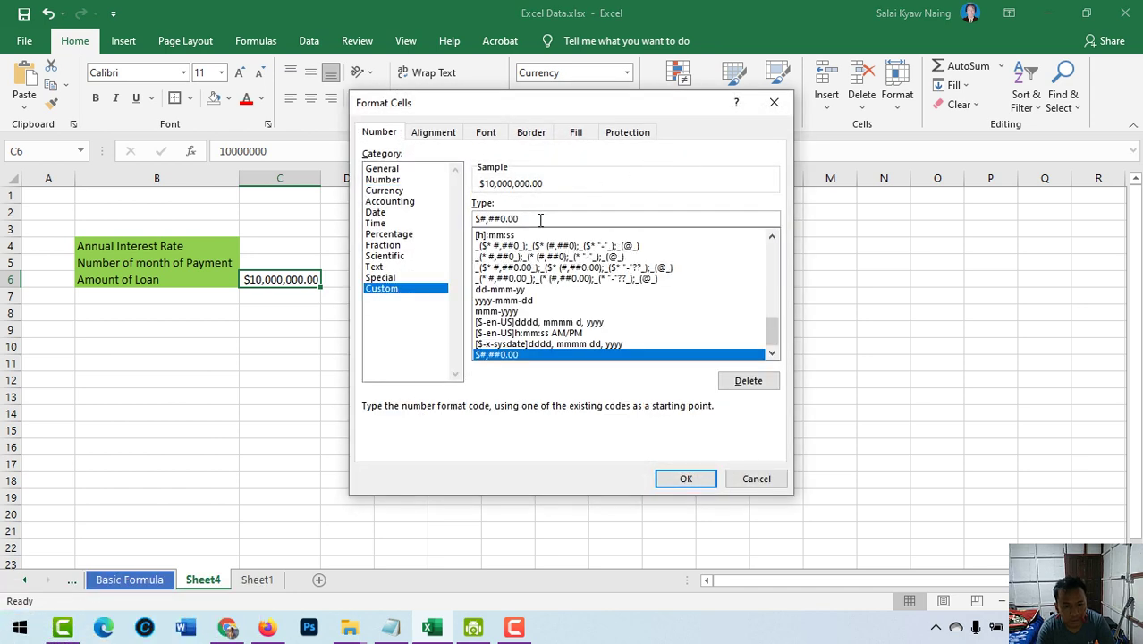
click(540, 219)
drag(533, 219, 424, 207)
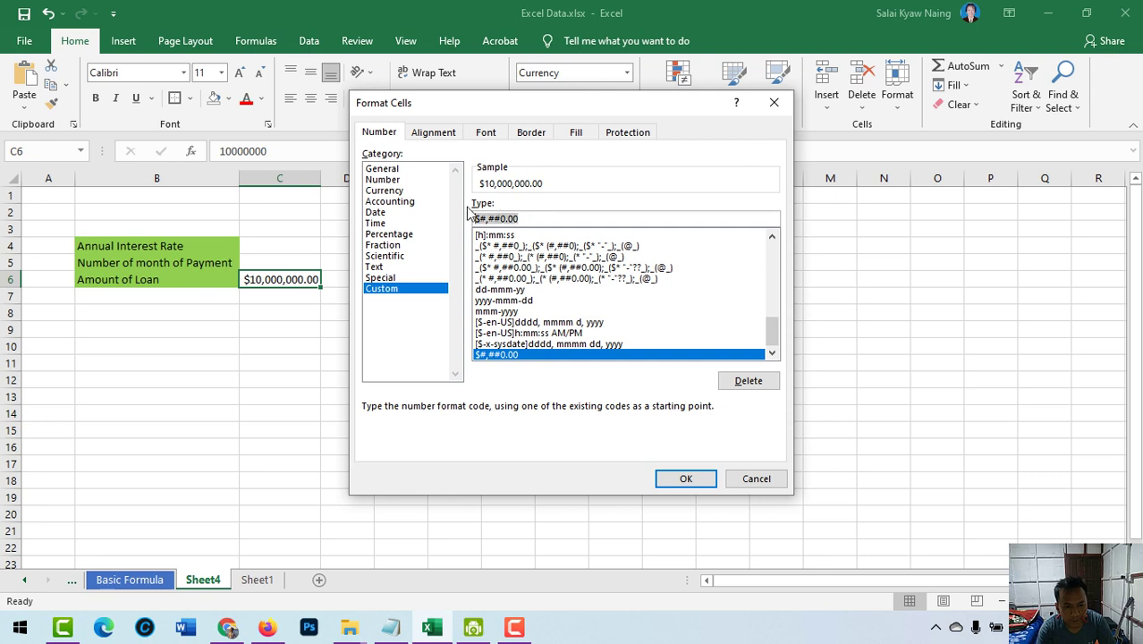
text(mmk)
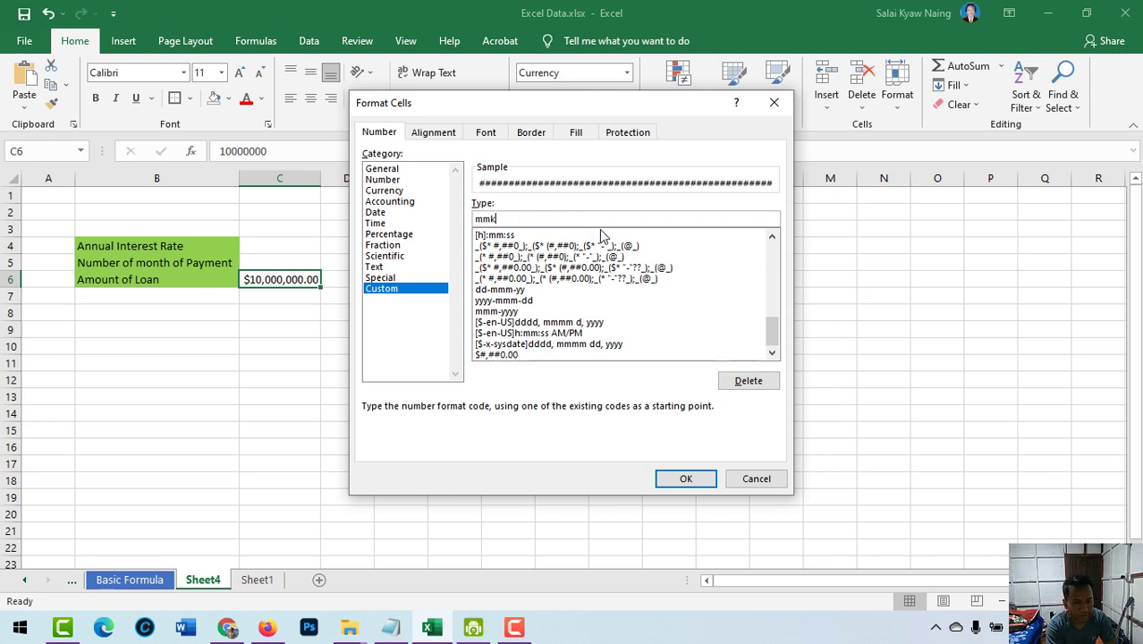
key(Return)
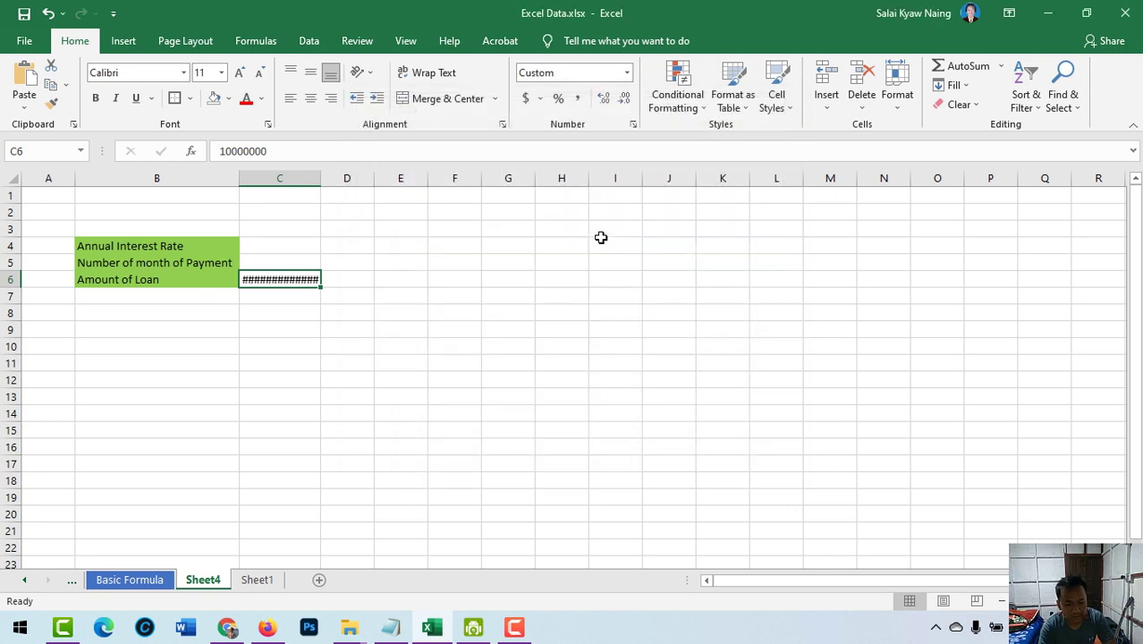
Step: Undo the custom number format on the loan amount in cell C6
drag(321, 177, 319, 181)
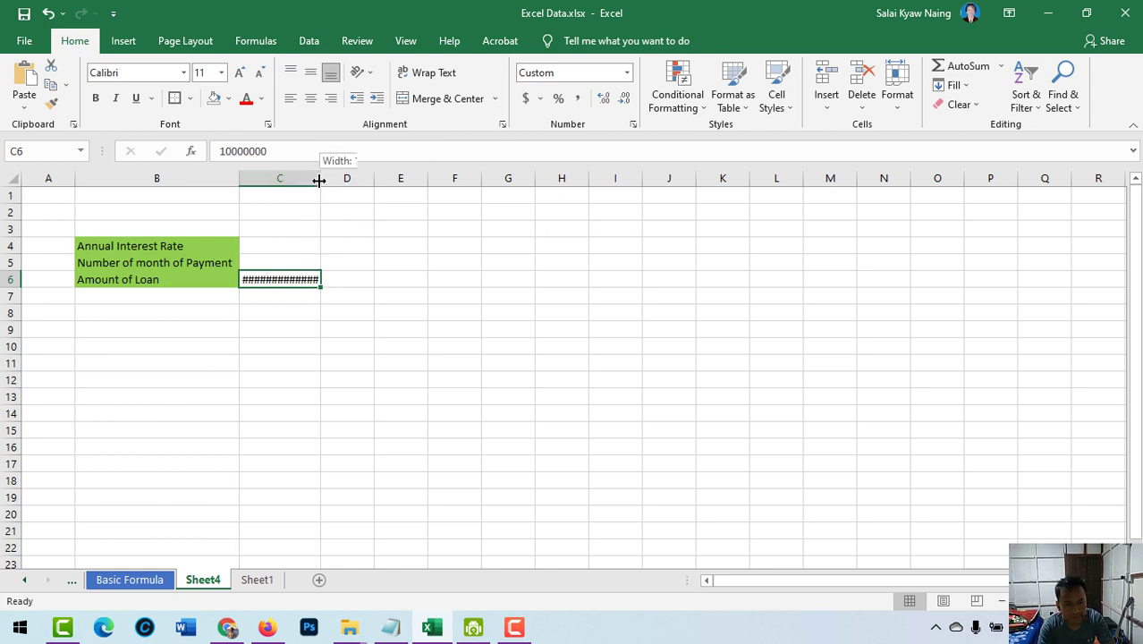
click(286, 261)
click(288, 312)
click(281, 277)
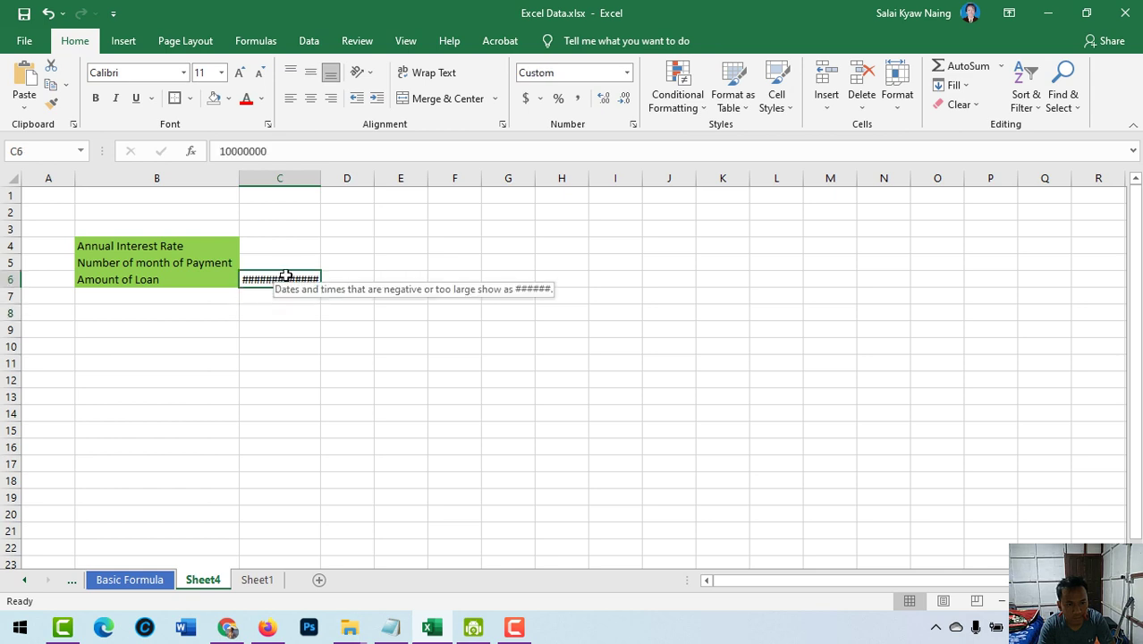
key(ctrl+z)
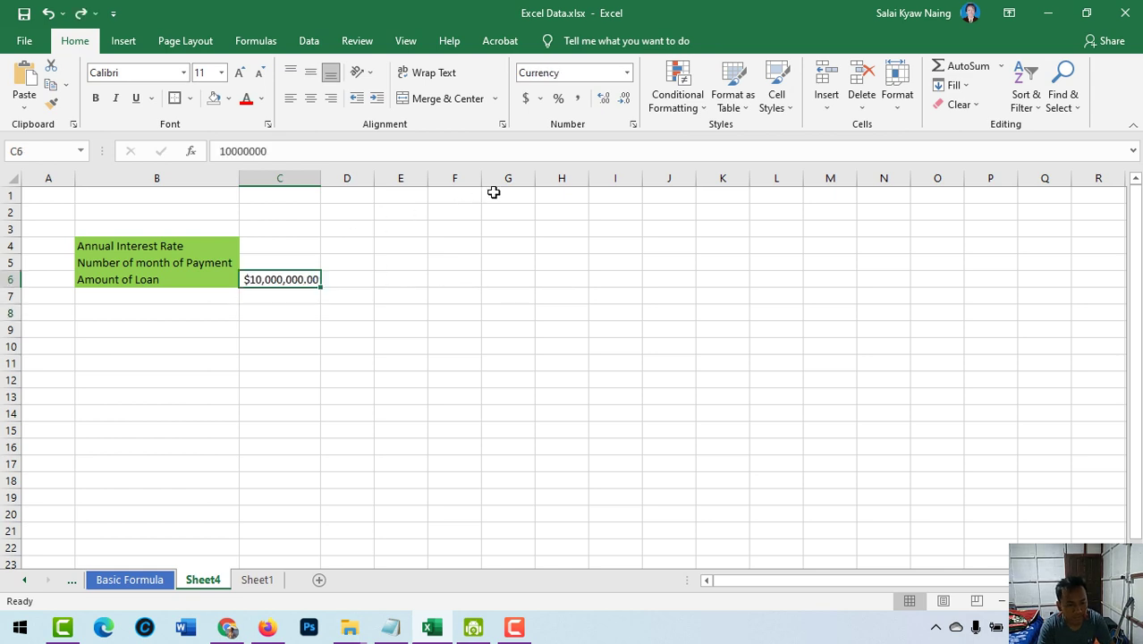
Step: Set the currency symbol of the loan amount in cell C6 to MMK
click(632, 124)
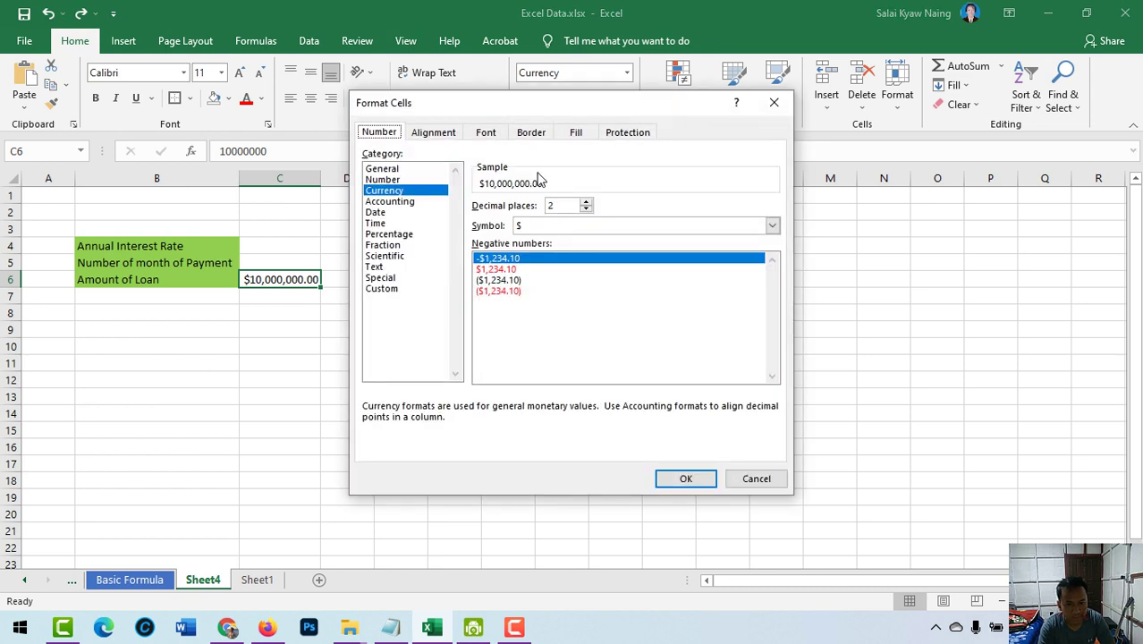
click(537, 228)
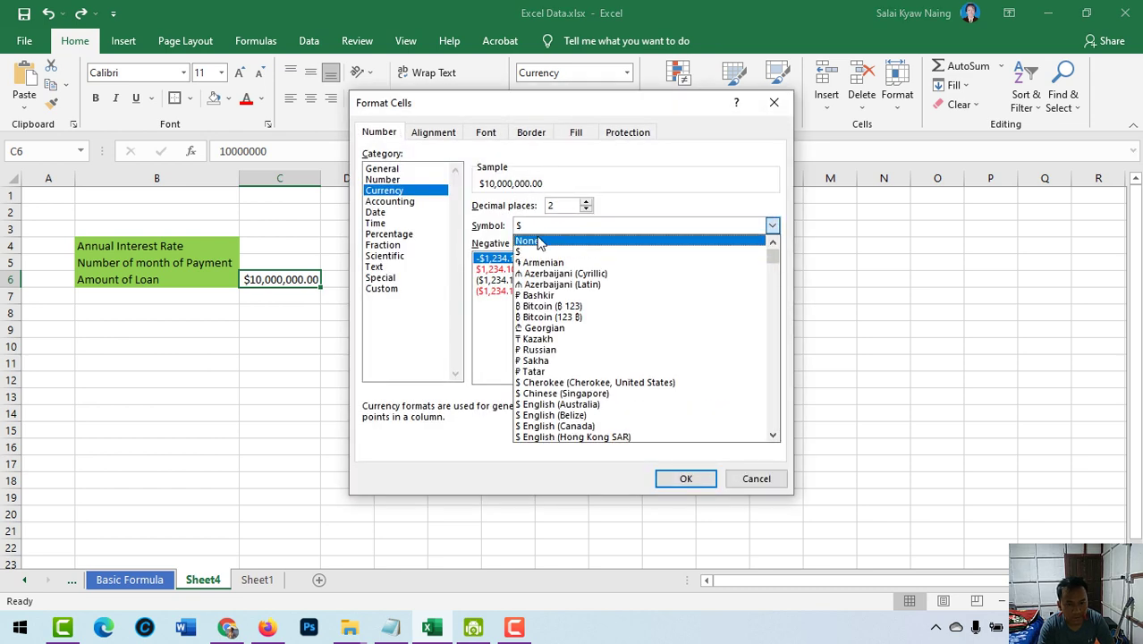
text(mmk)
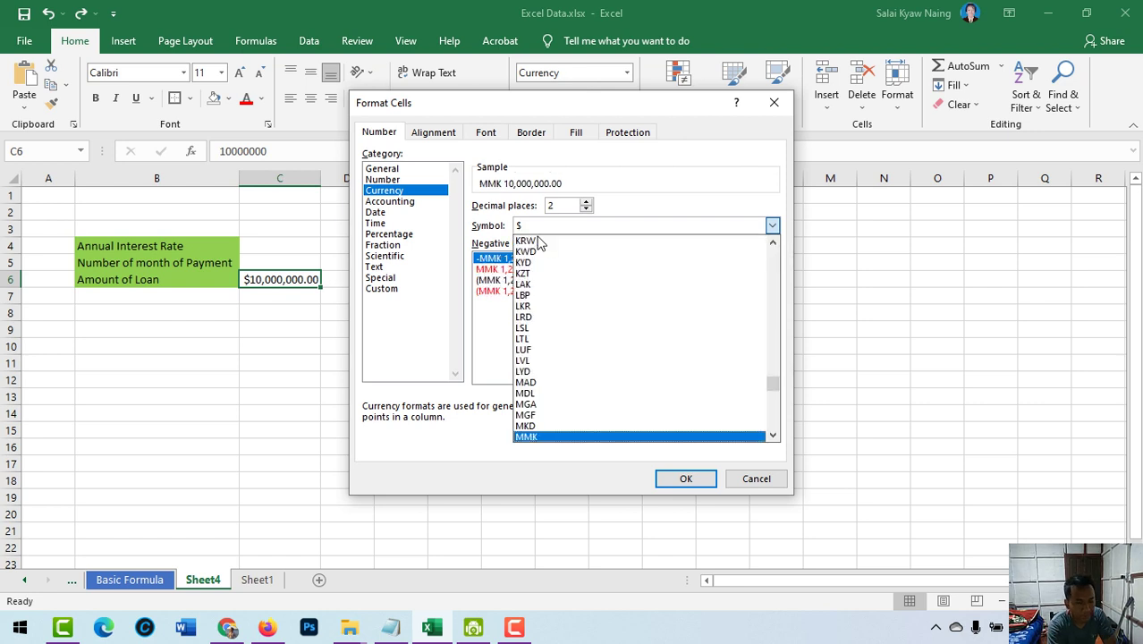
click(689, 435)
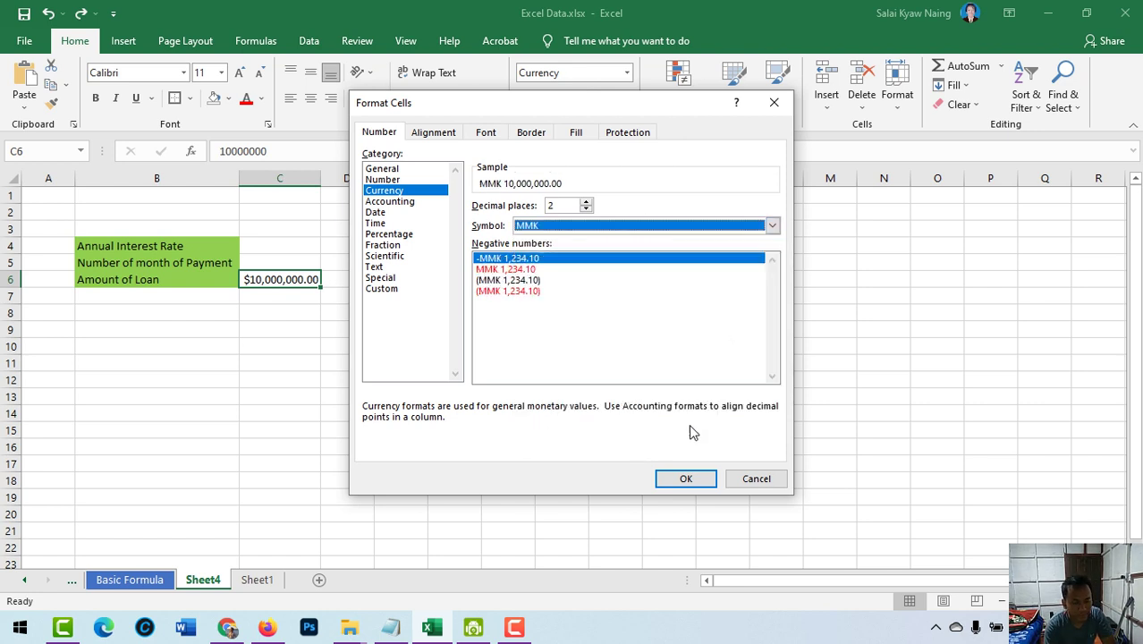
click(685, 479)
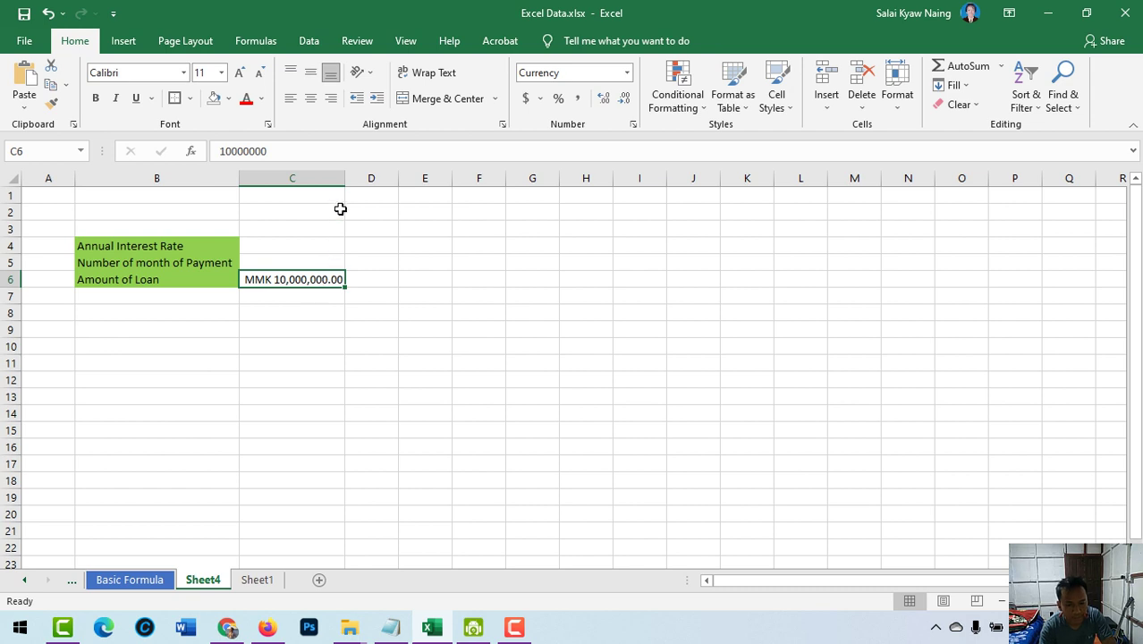
Step: Set the currency format of cell C6 to 0 decimal places
click(634, 124)
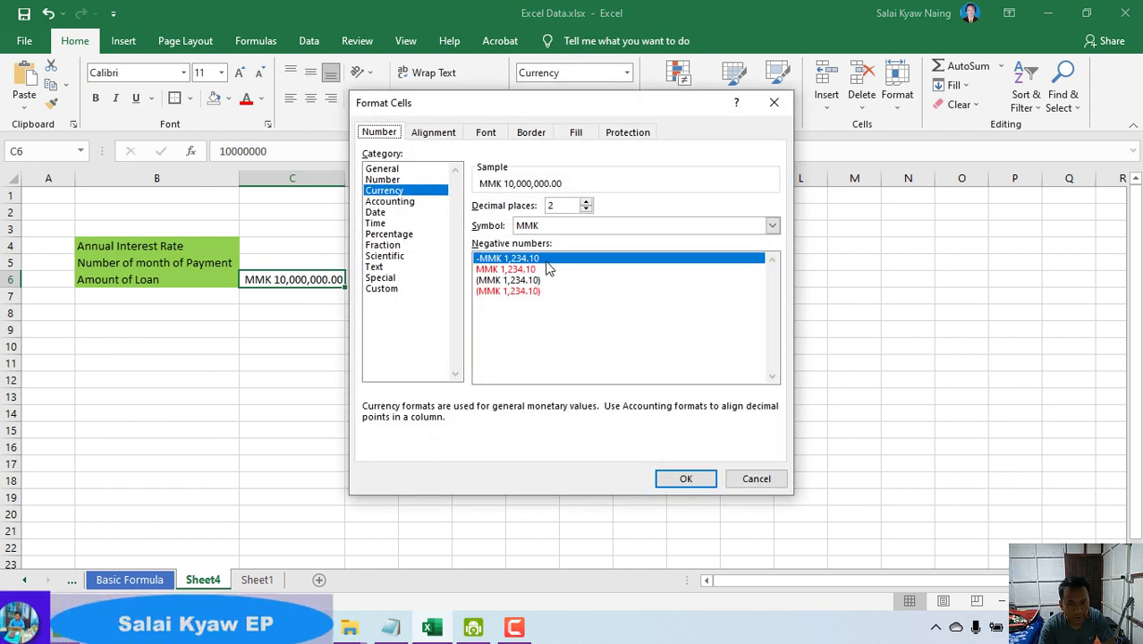
click(586, 209)
click(586, 210)
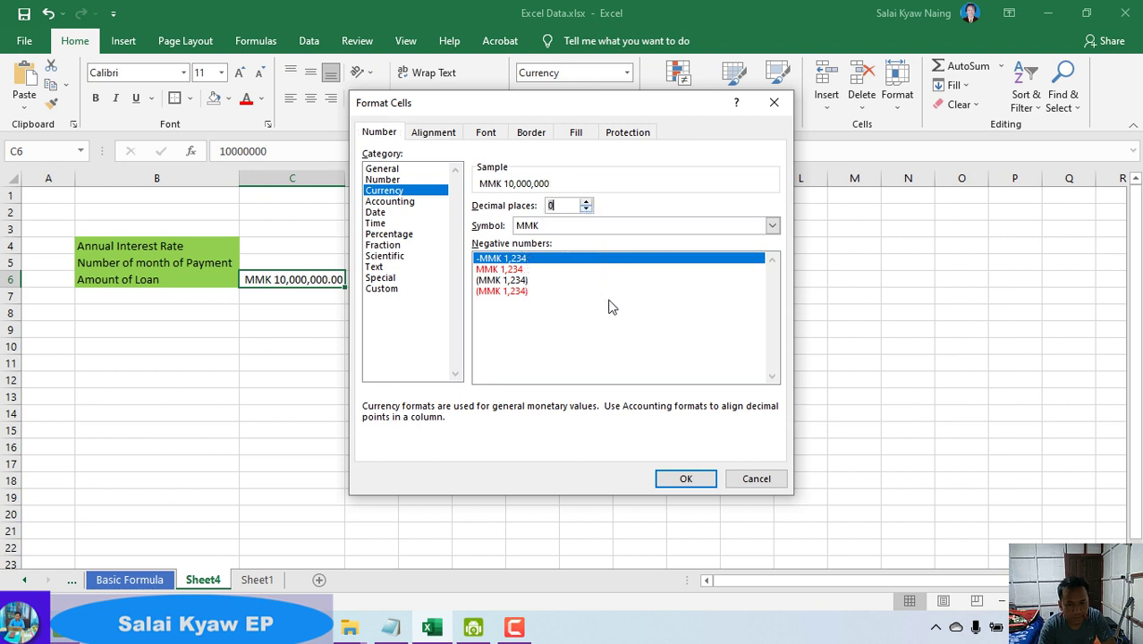
click(686, 480)
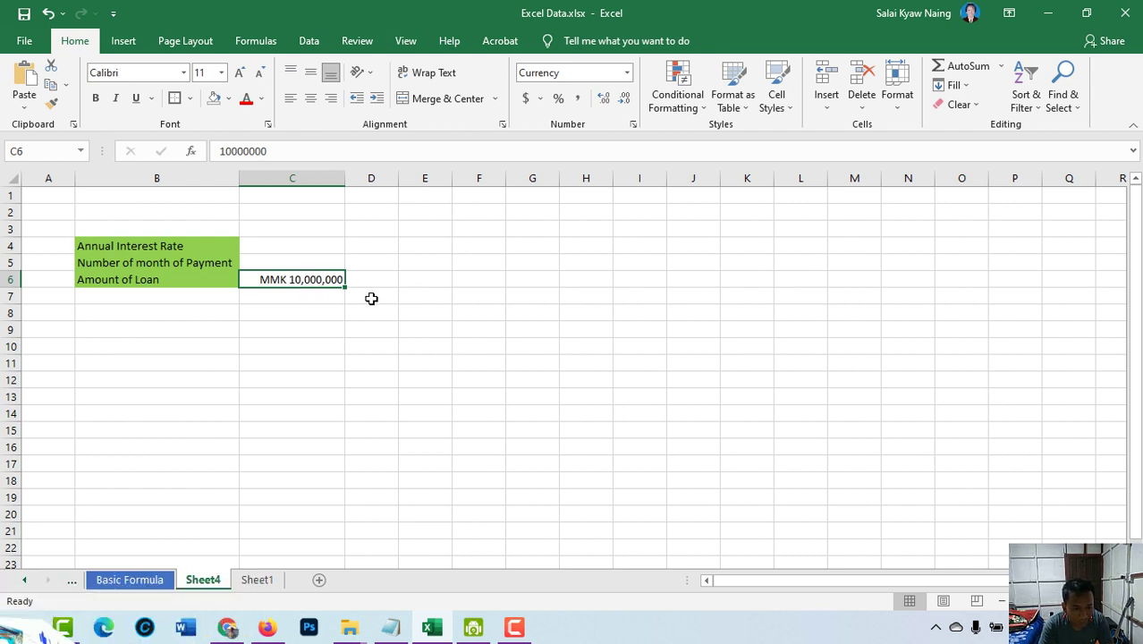
Step: Enter 10 as the number of months of payment in cell C5 and format that cell as Number
click(259, 261)
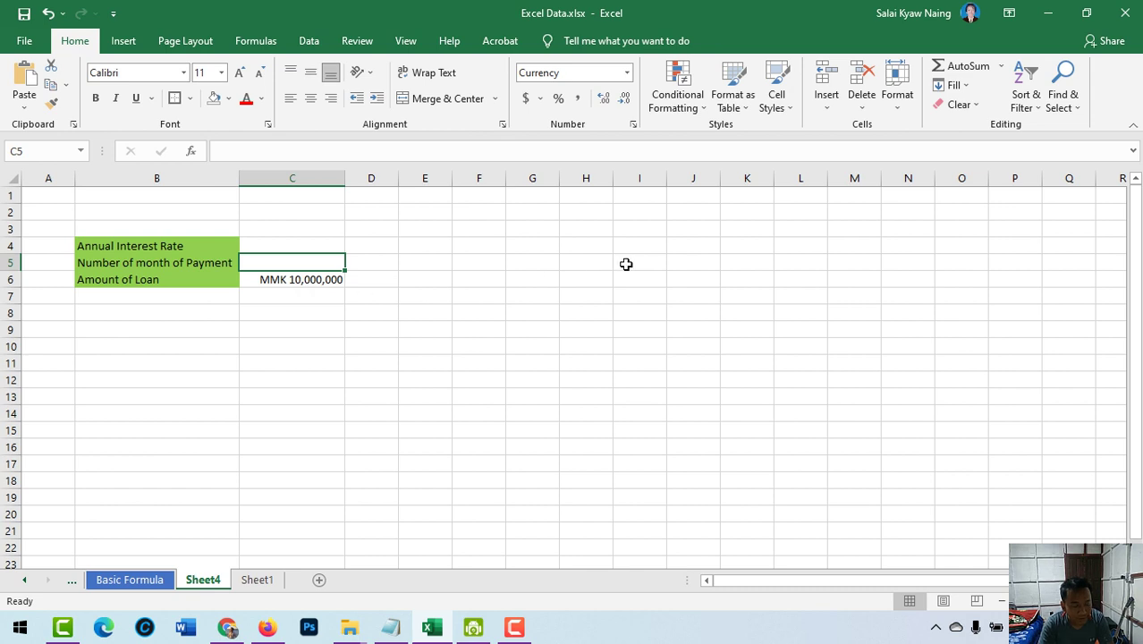
text(10)
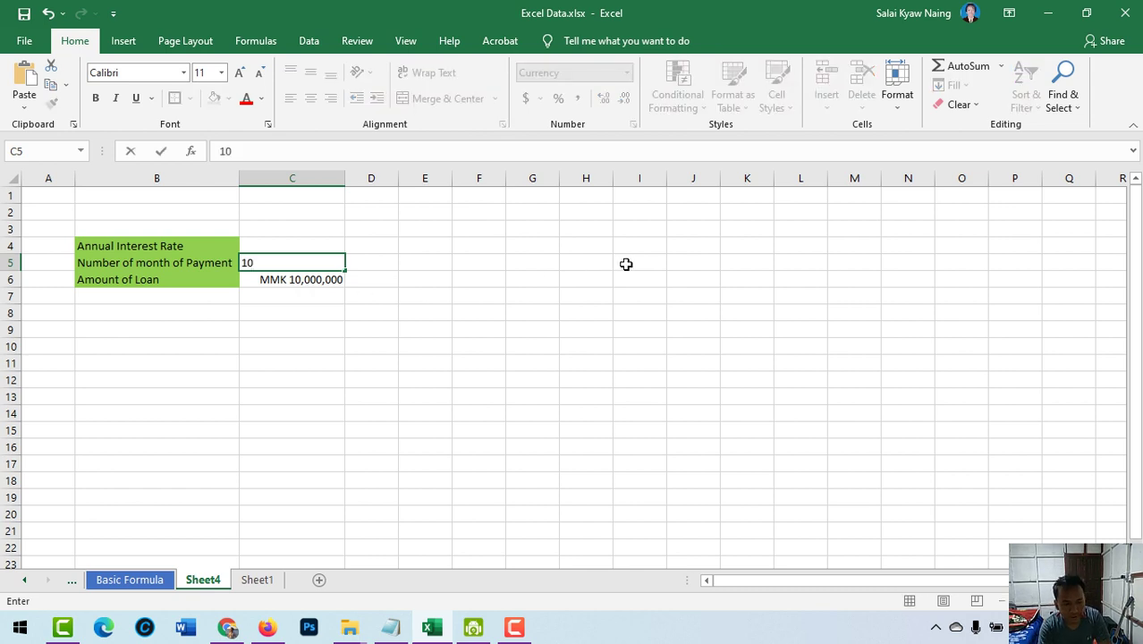
key(Return)
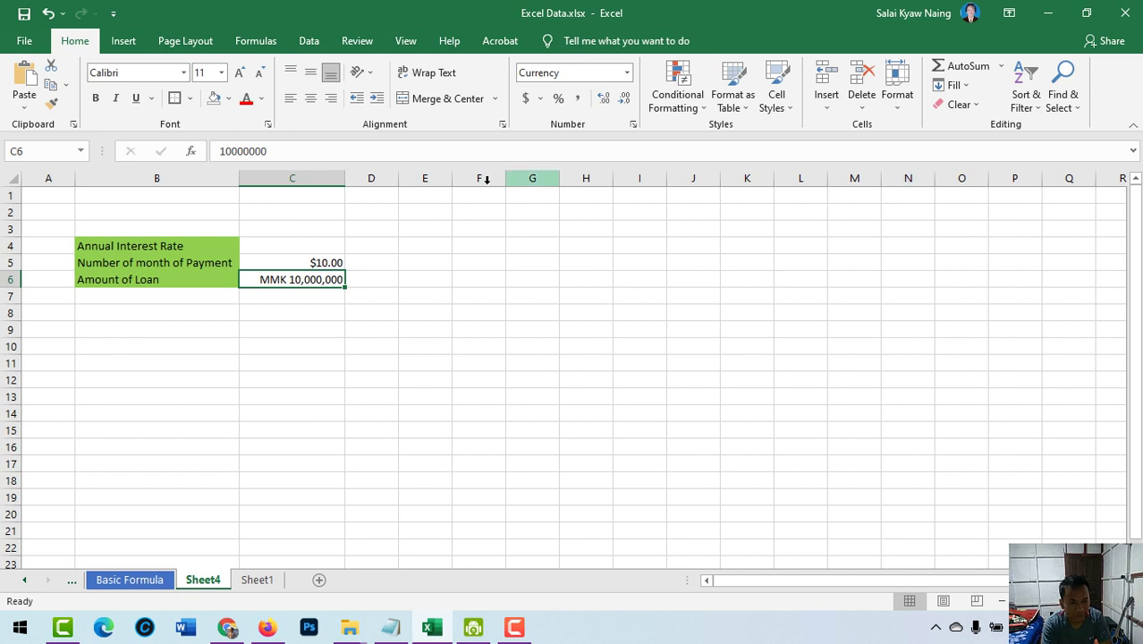
click(320, 266)
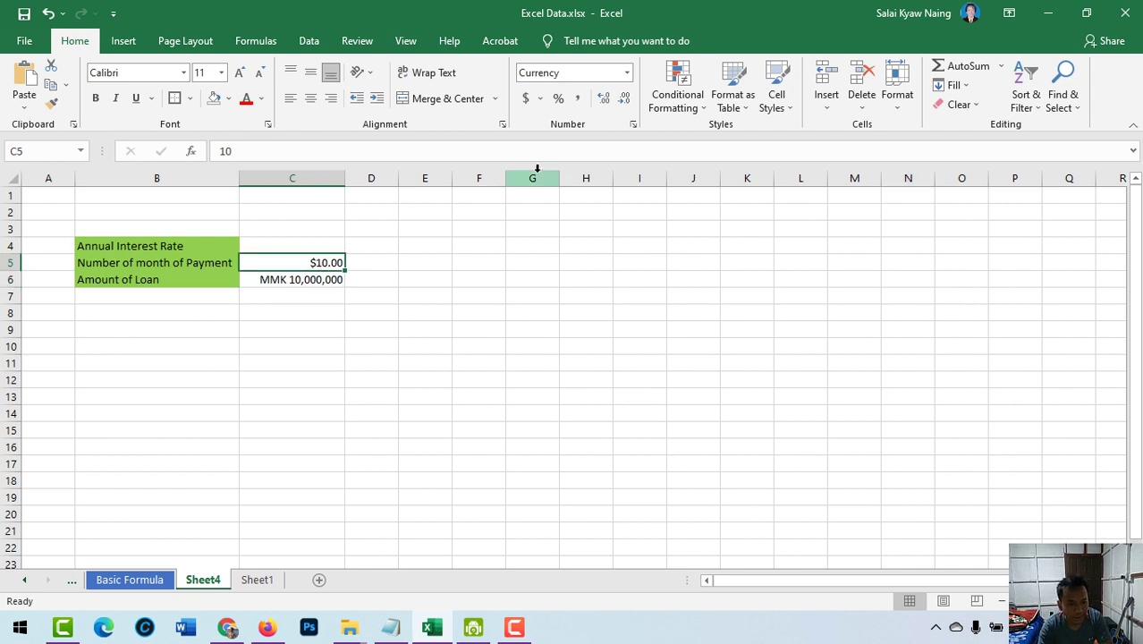
click(627, 73)
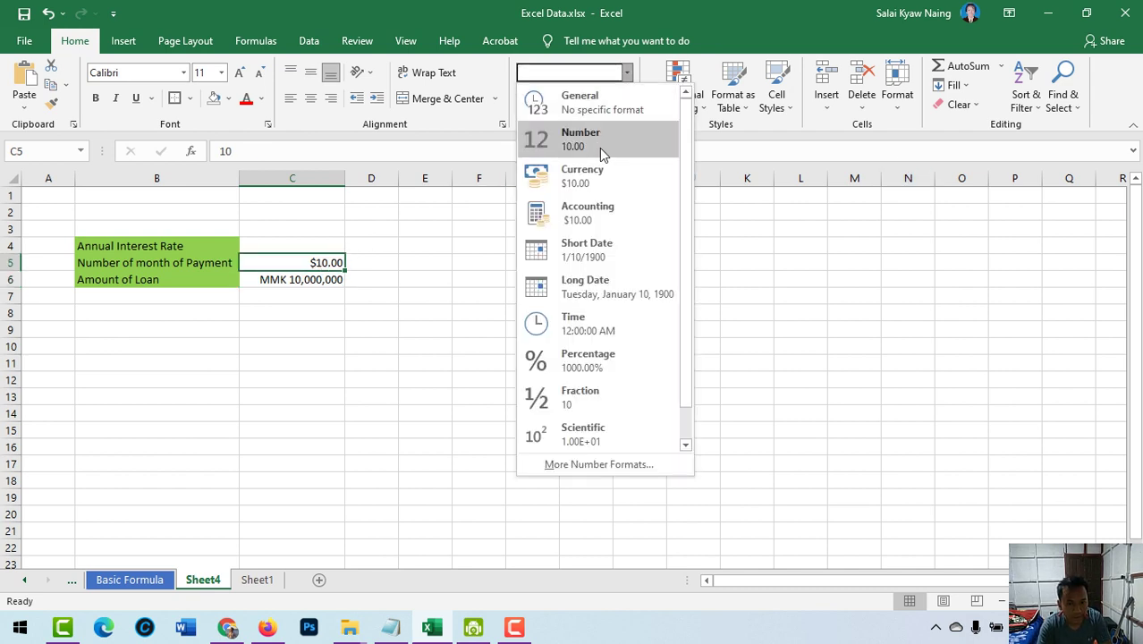
click(599, 143)
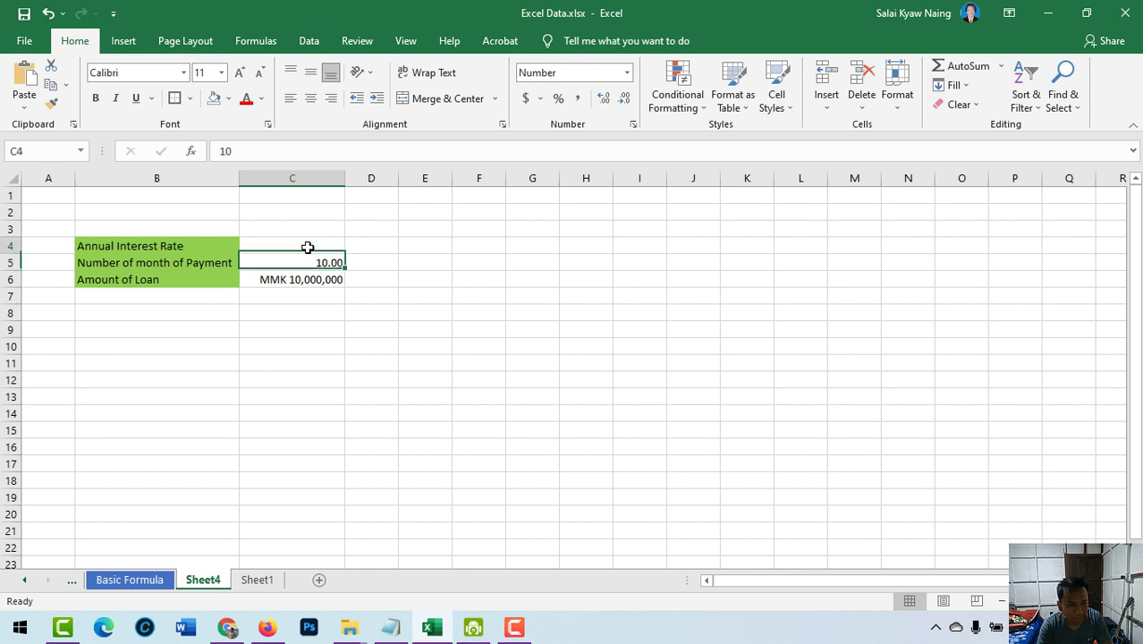
Step: Format cell C4 as General and enter 8% as the annual interest rate
click(307, 247)
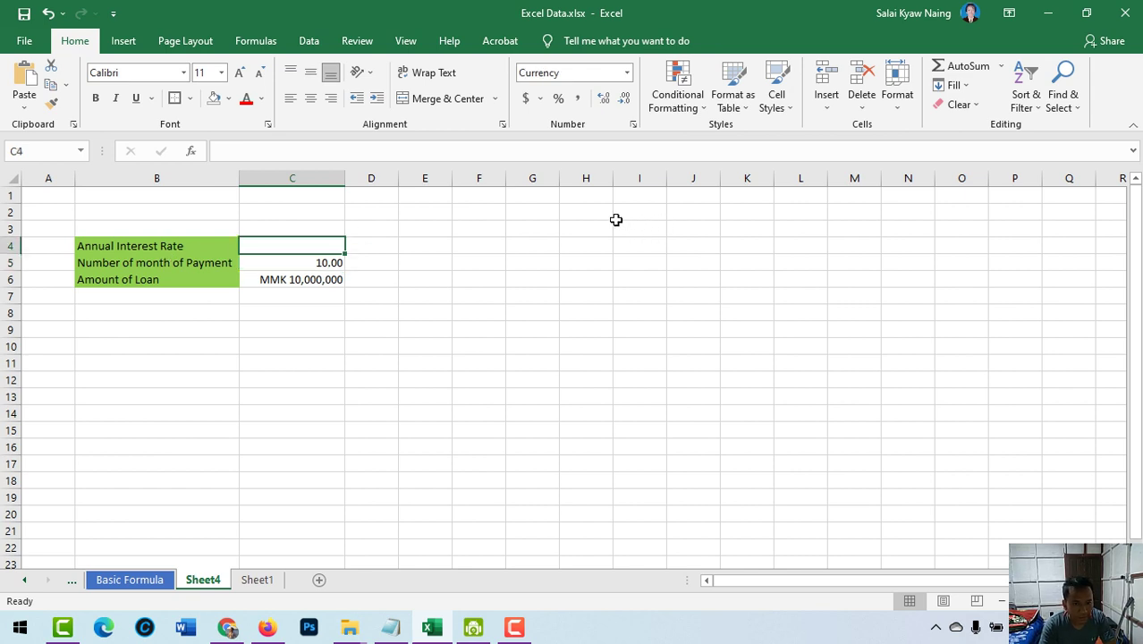
click(627, 72)
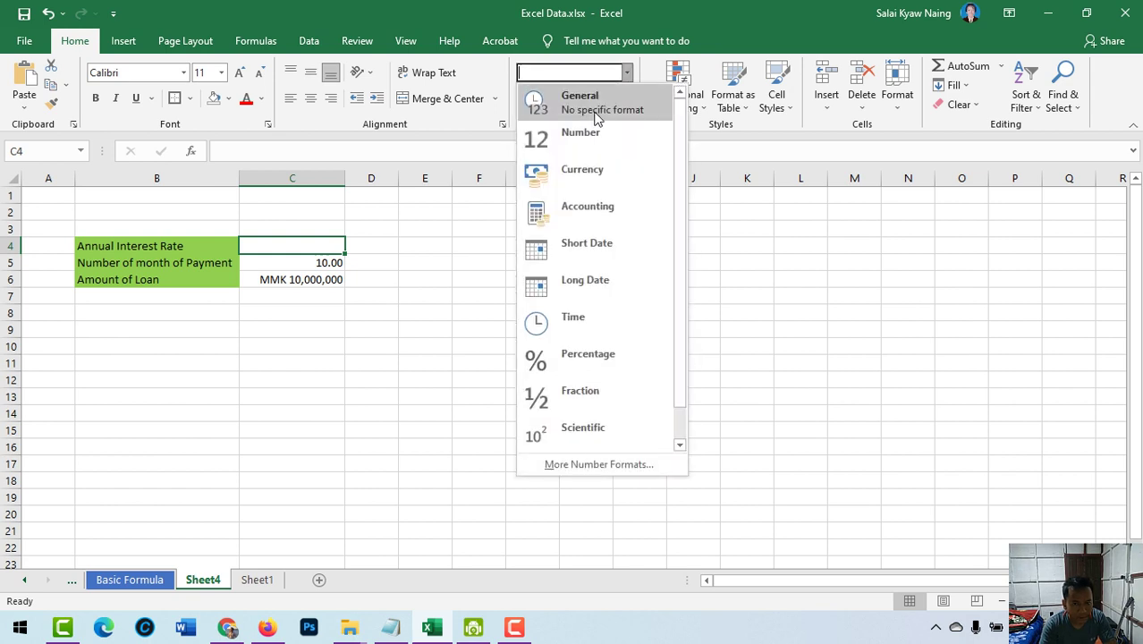
click(601, 111)
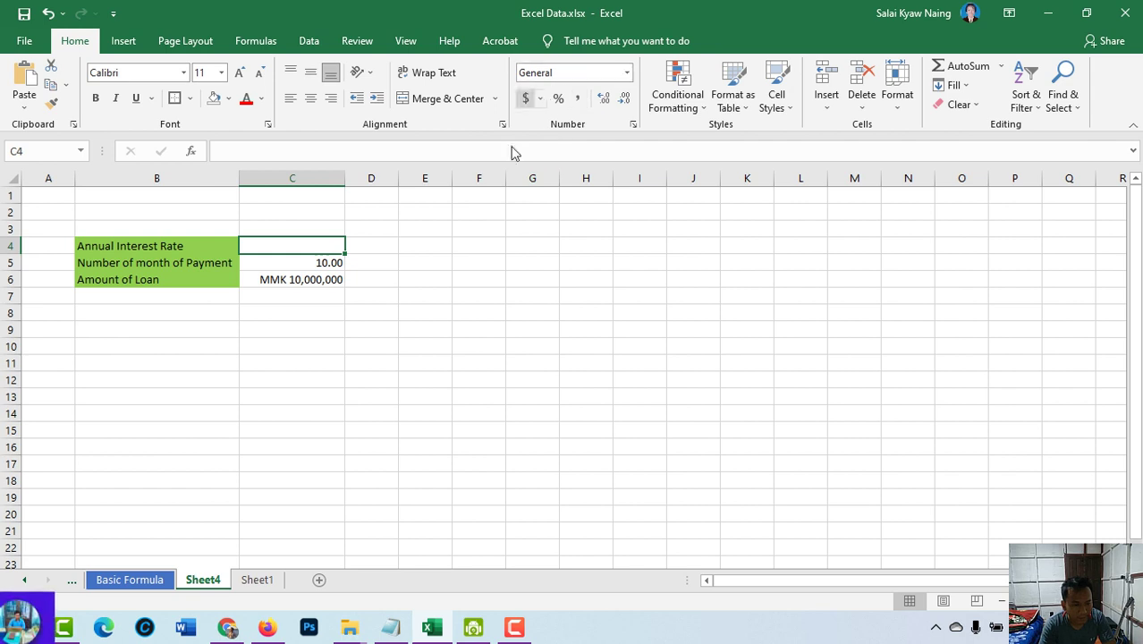
text(8)
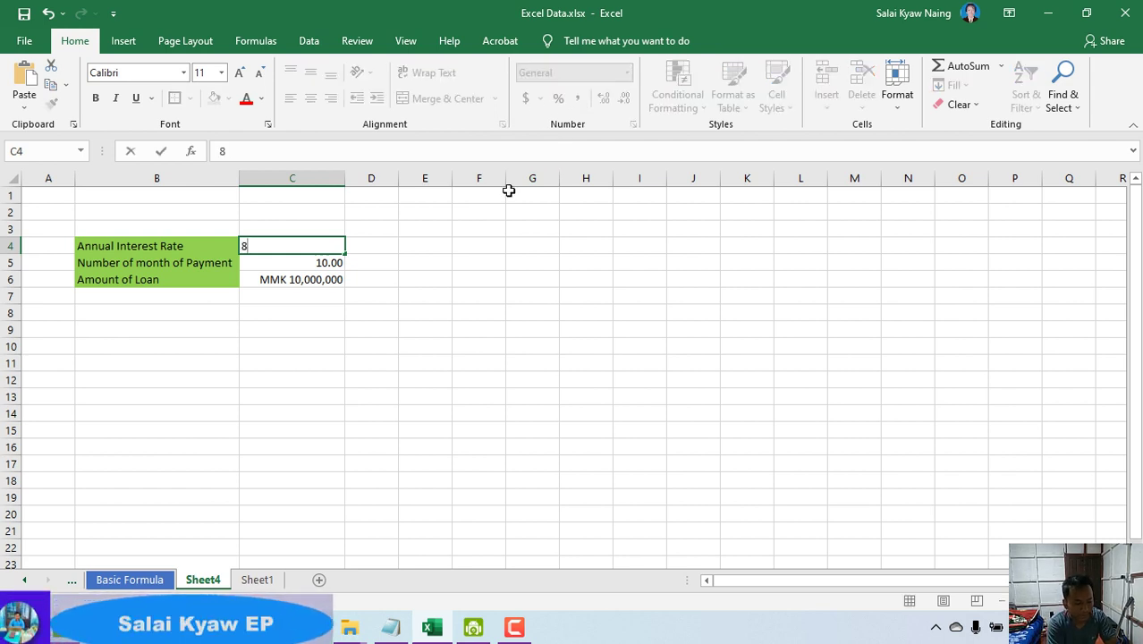
text(%)
key(Return)
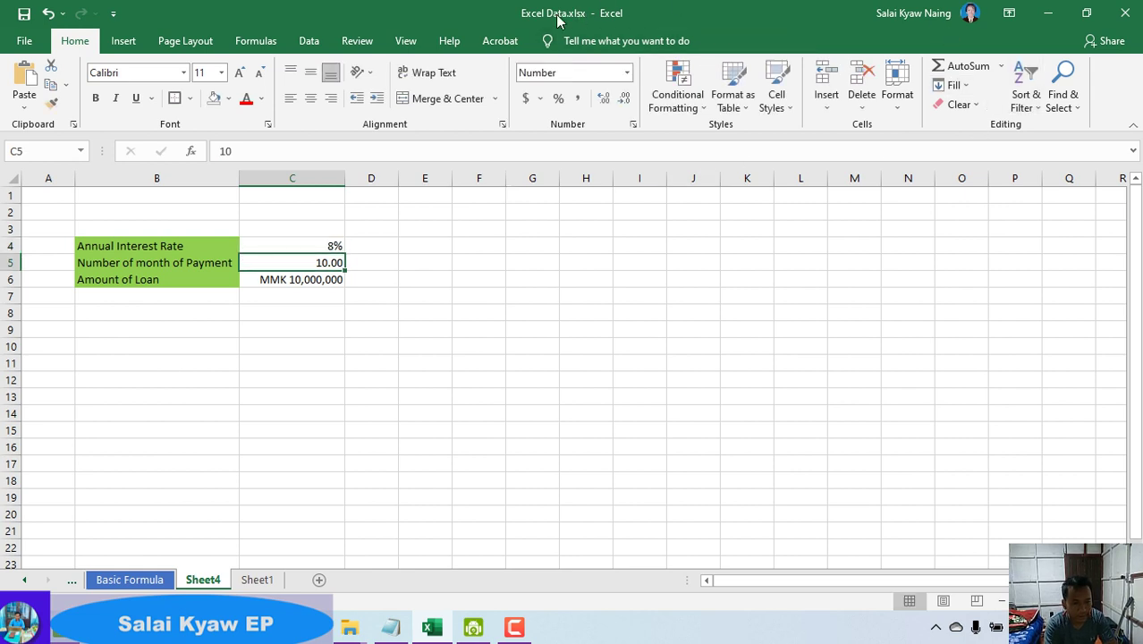
click(306, 279)
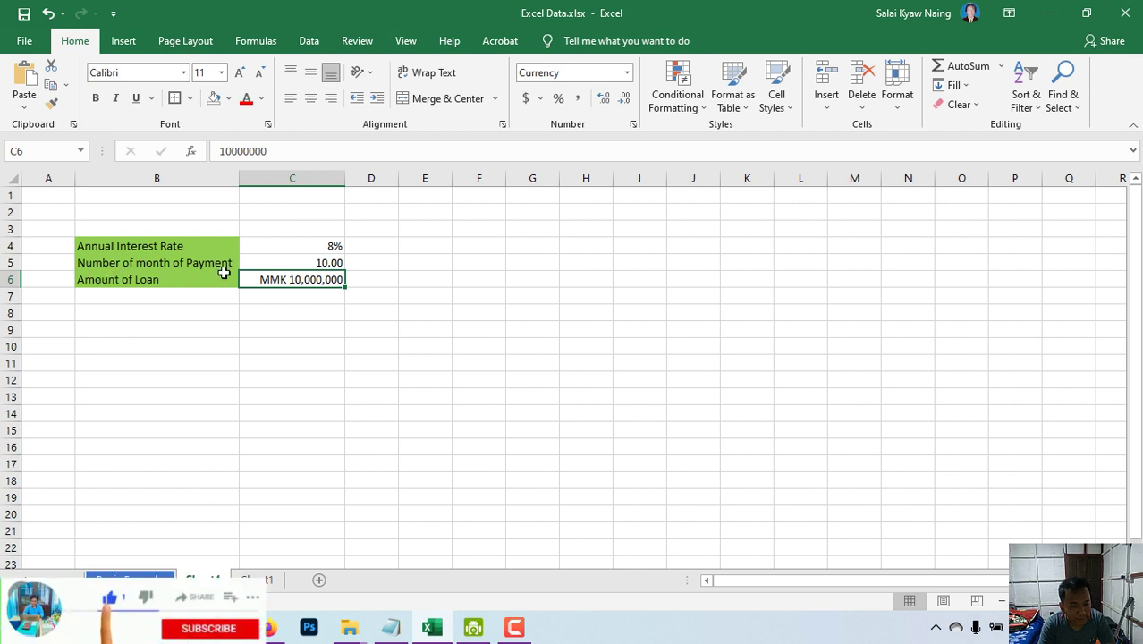
click(302, 262)
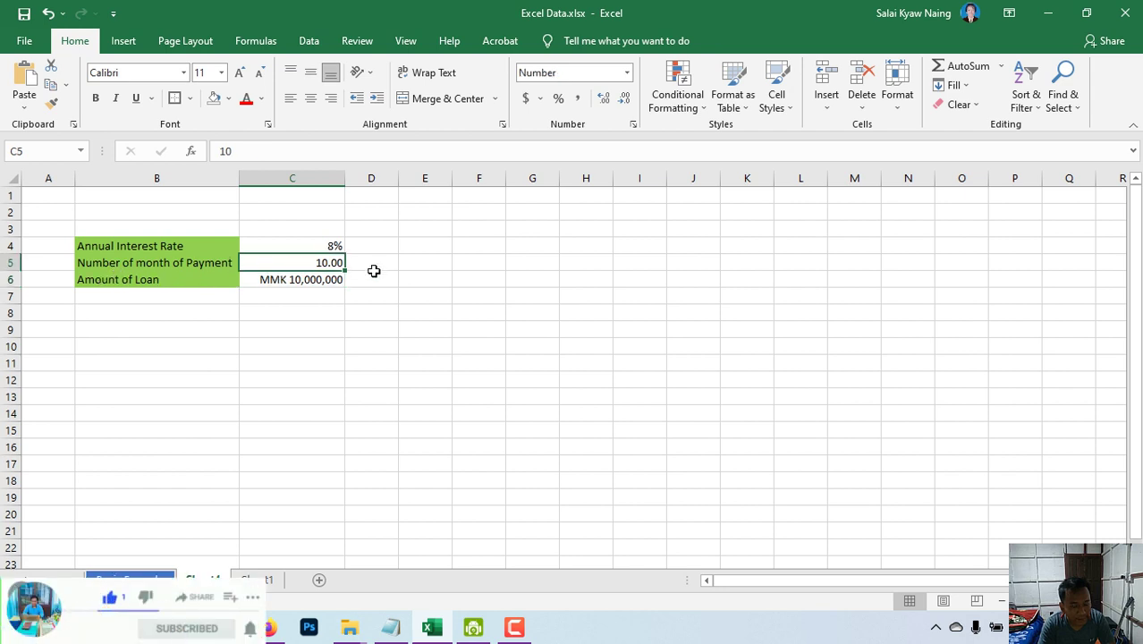
click(301, 246)
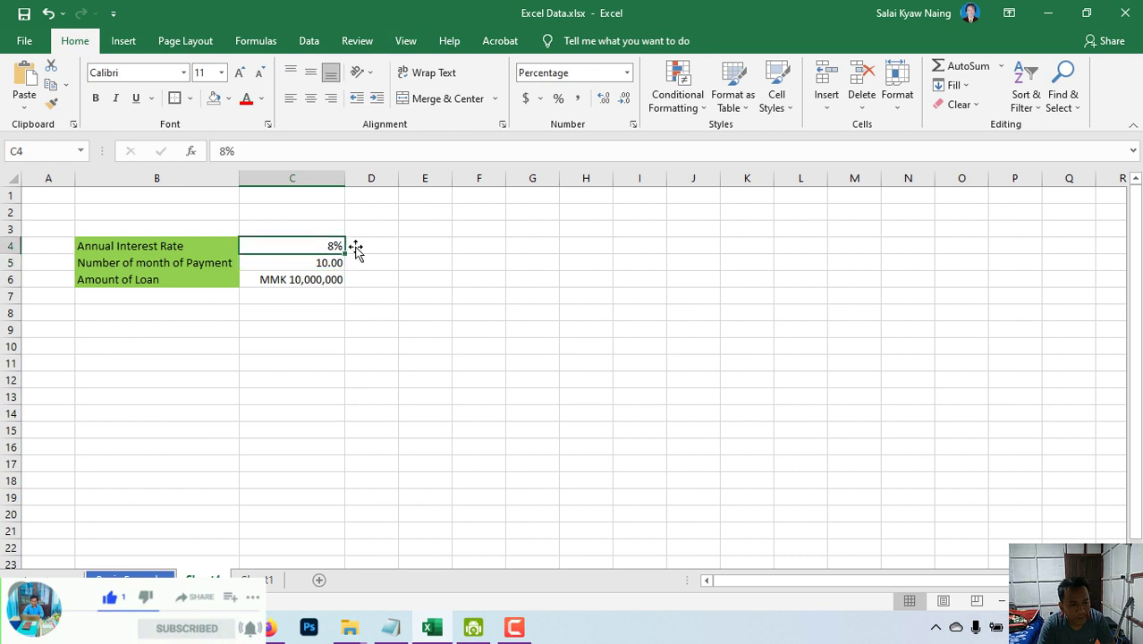
Step: Start a PMT formula in cell C8 with C4/12 as the rate argument
click(275, 314)
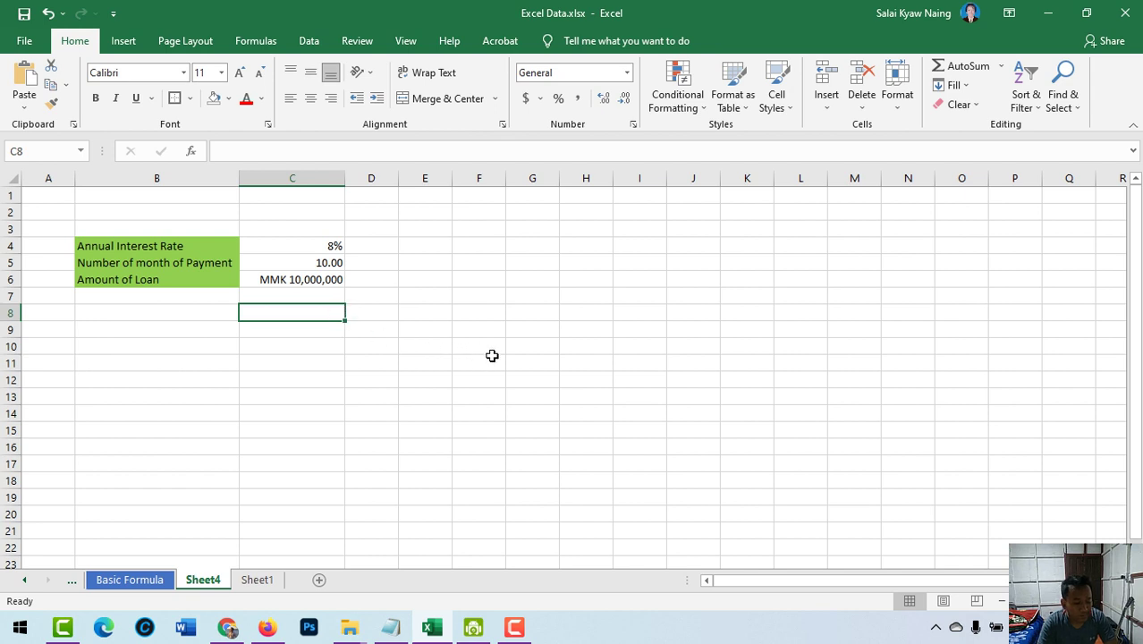
text(=)
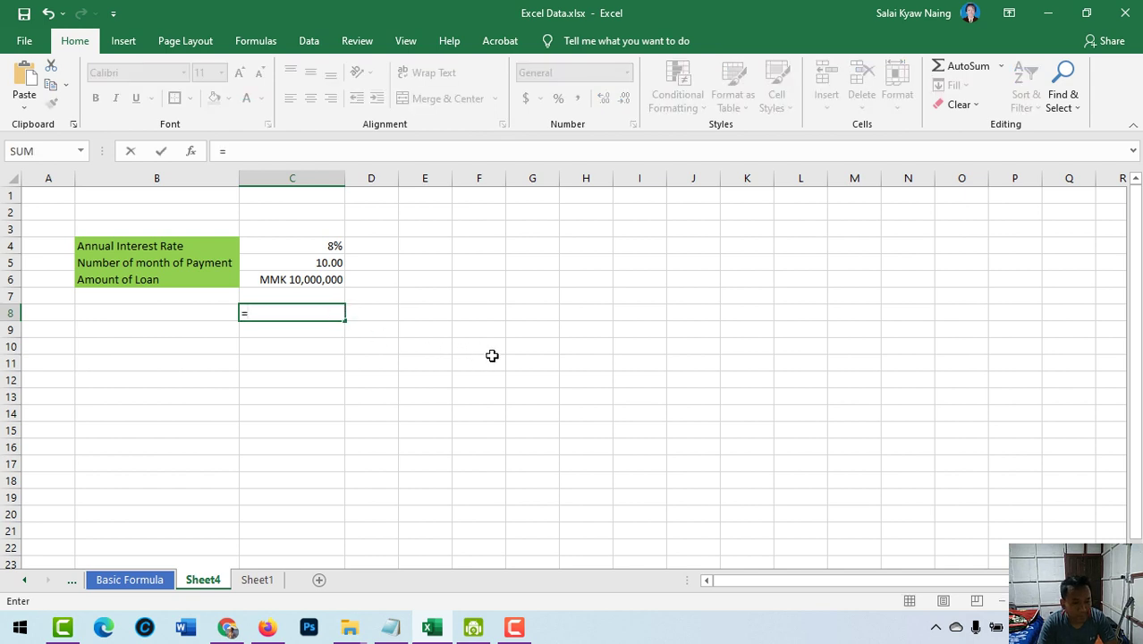
text(PM)
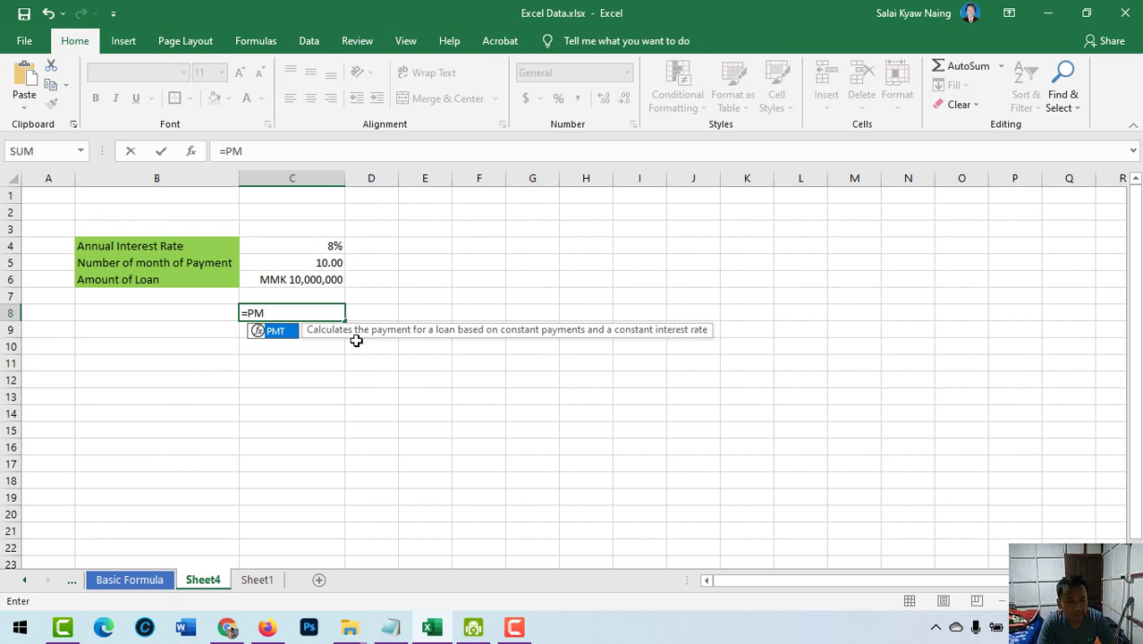
text(T()
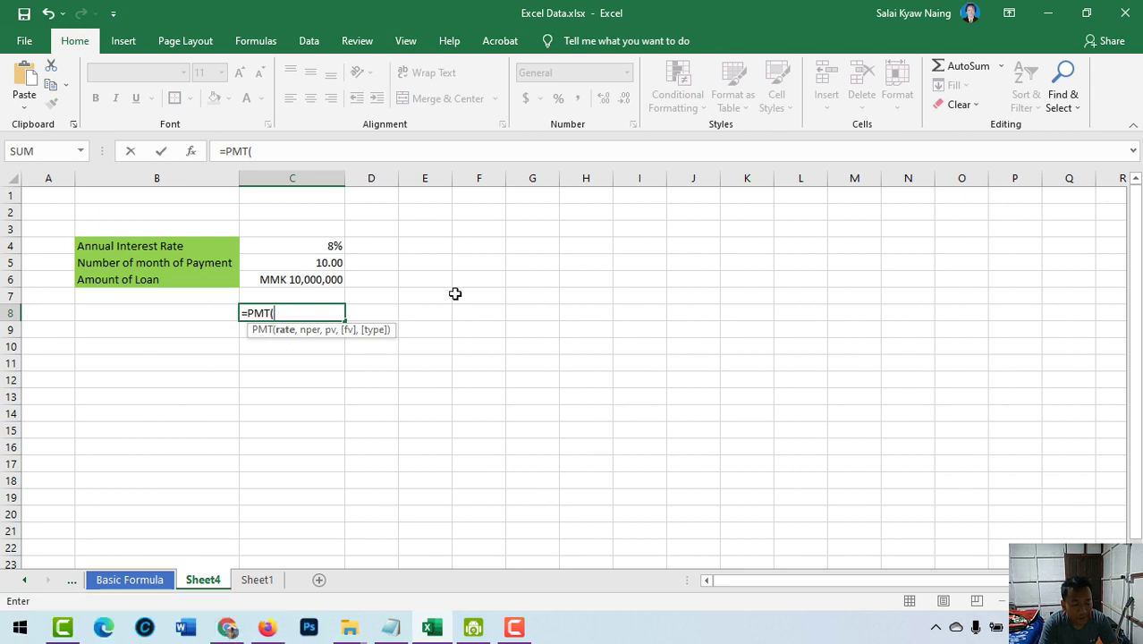
click(333, 246)
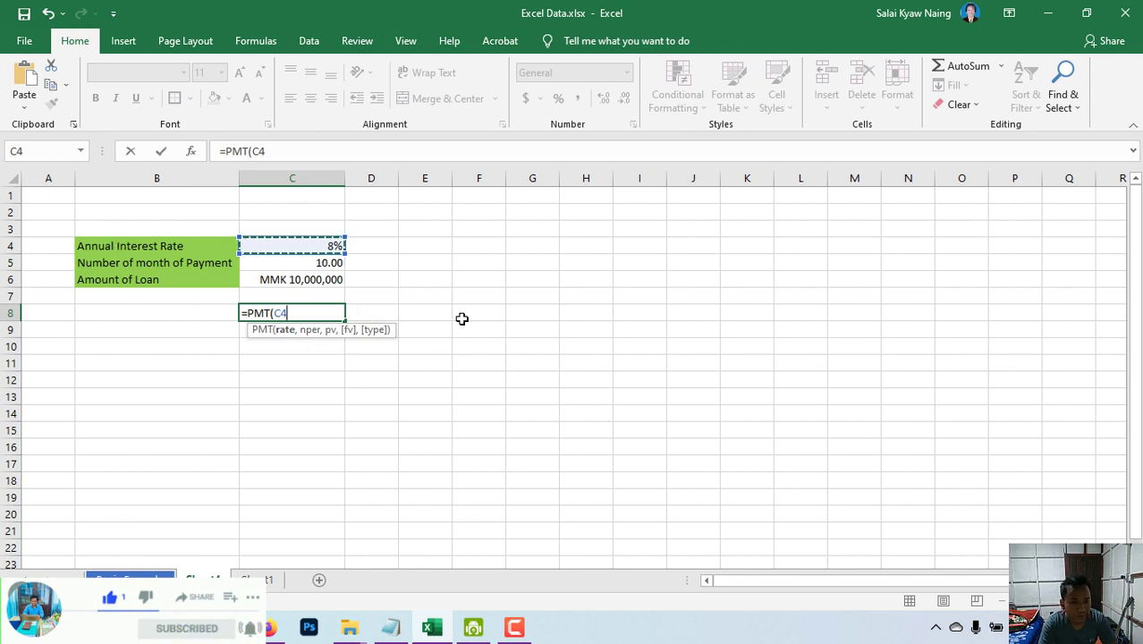
text(/)
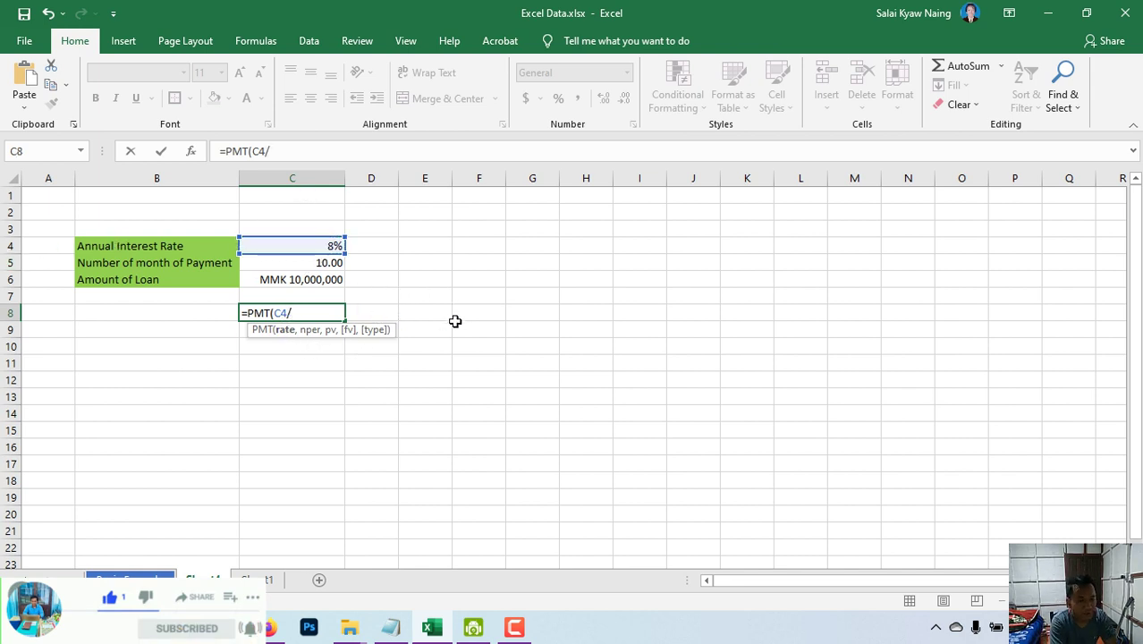
text(12)
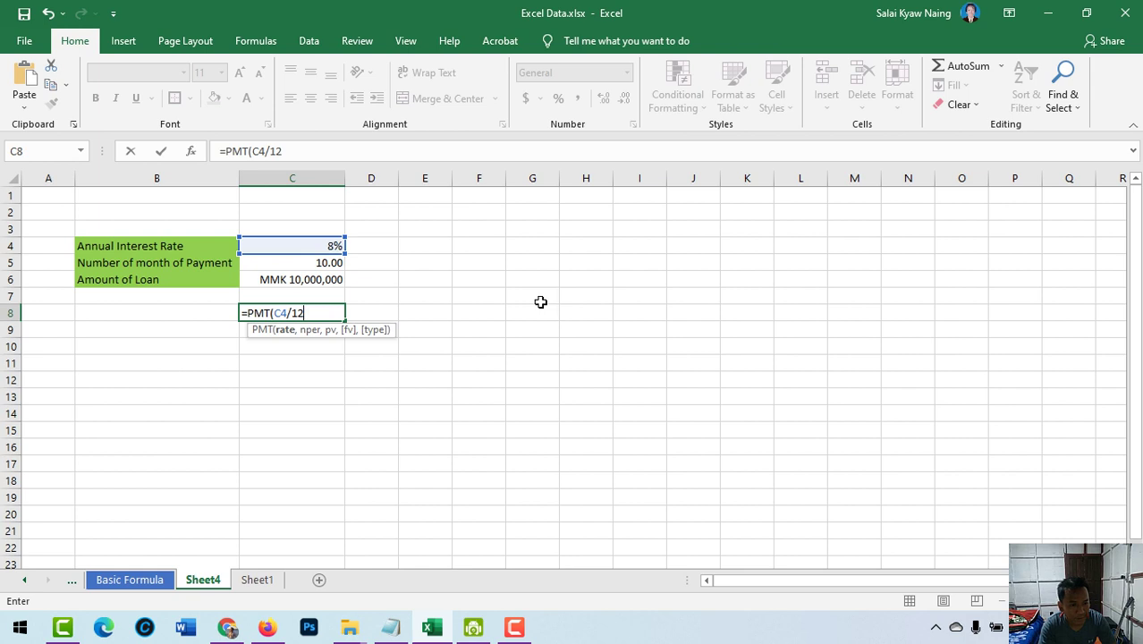
Step: Add C5 as the number of periods and C6 as the present value in the C8 formula
text(,)
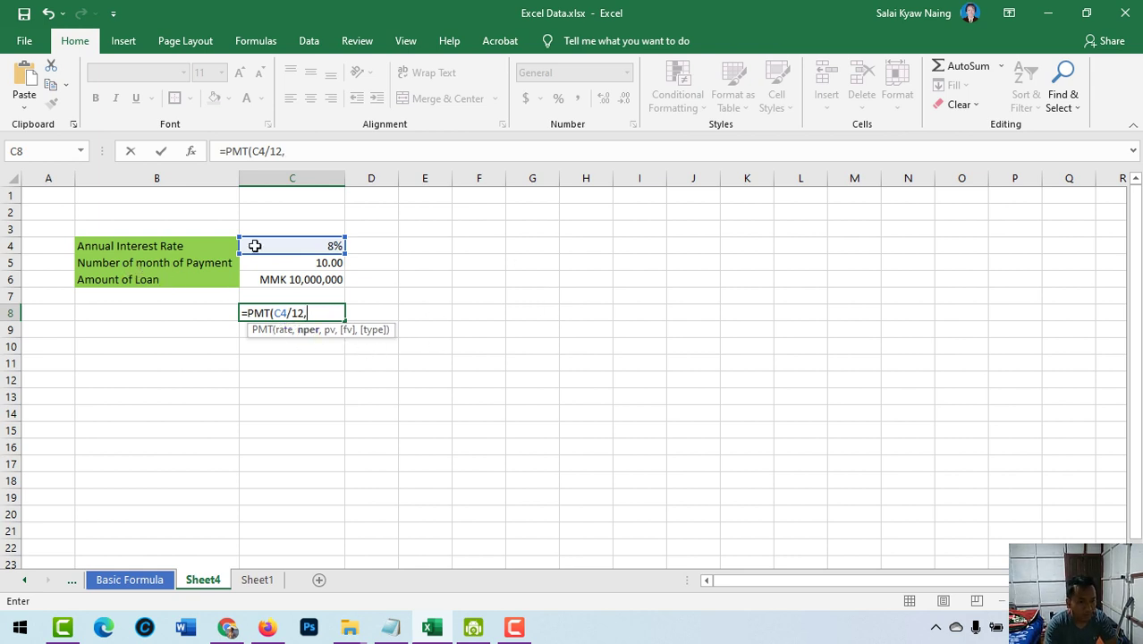
click(332, 264)
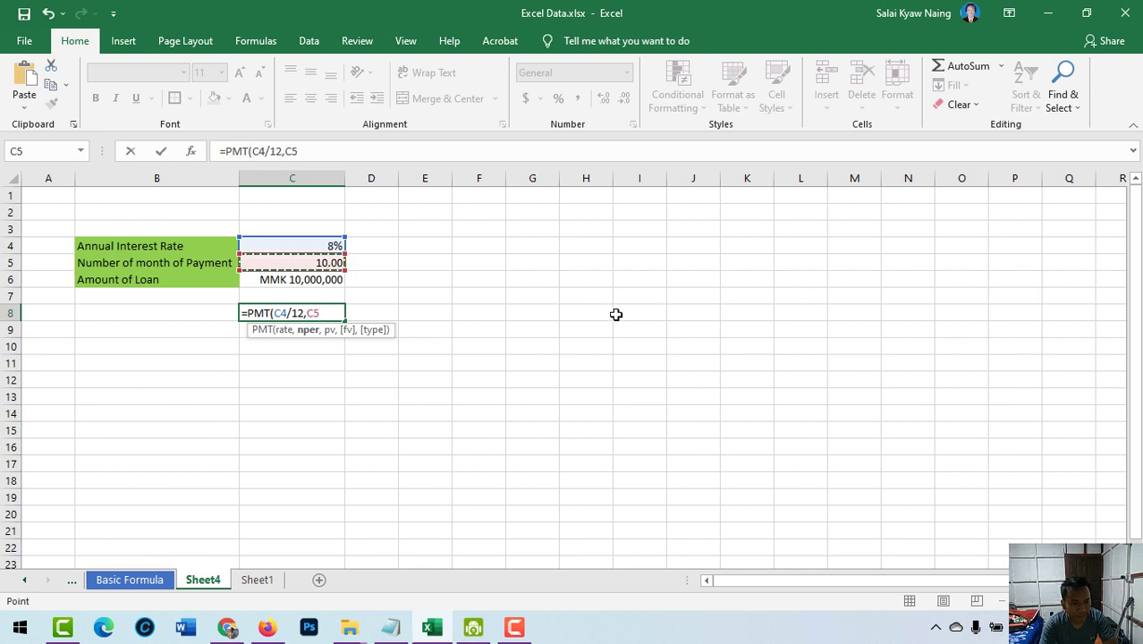
text(,)
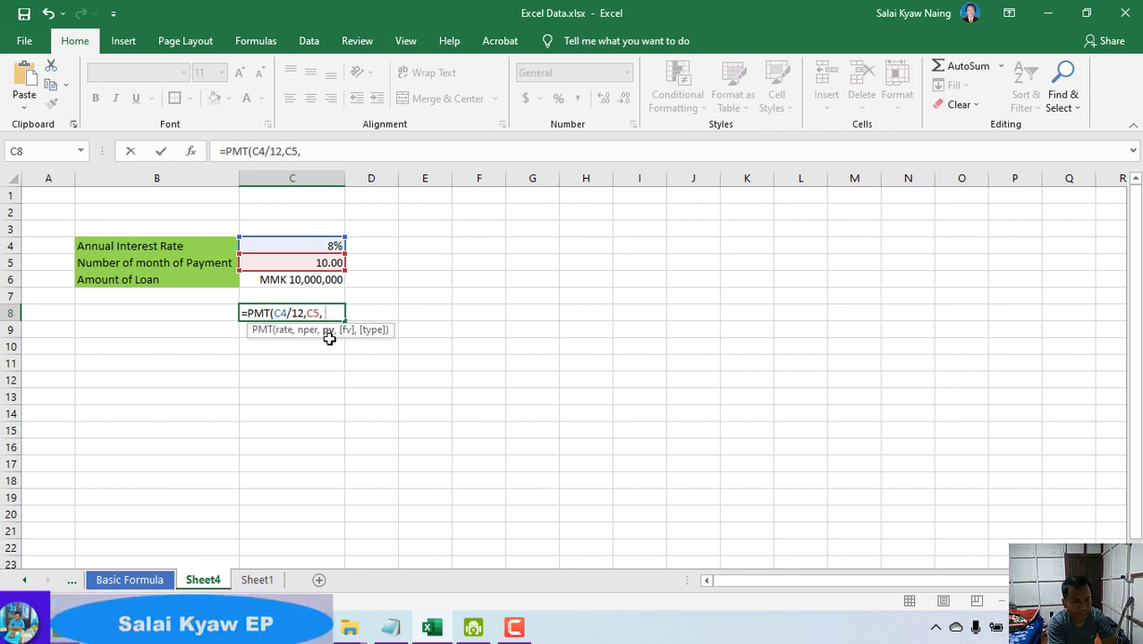
click(297, 280)
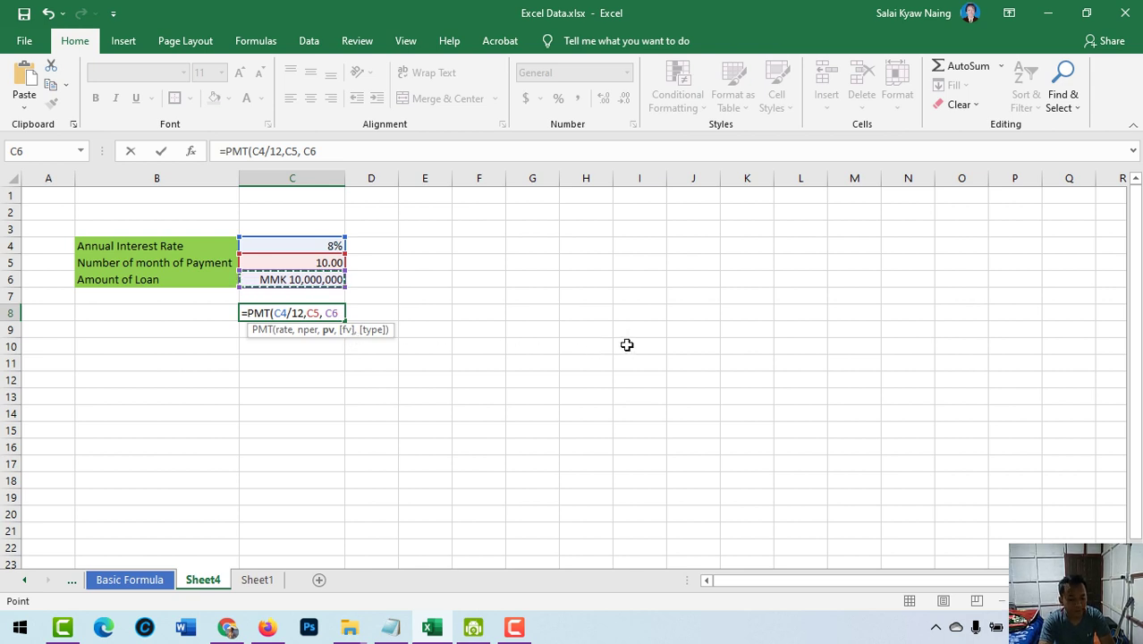
Step: Try to complete the PMT formula in C8 with [0] as the future value and a closing parenthesis
text([)
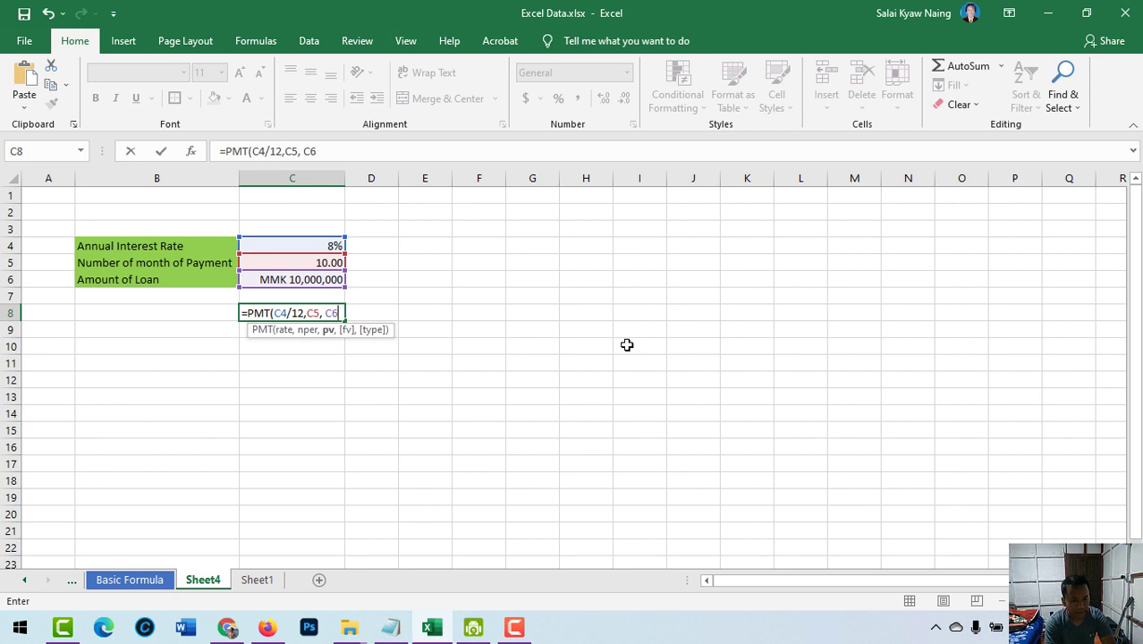
text(, [0)
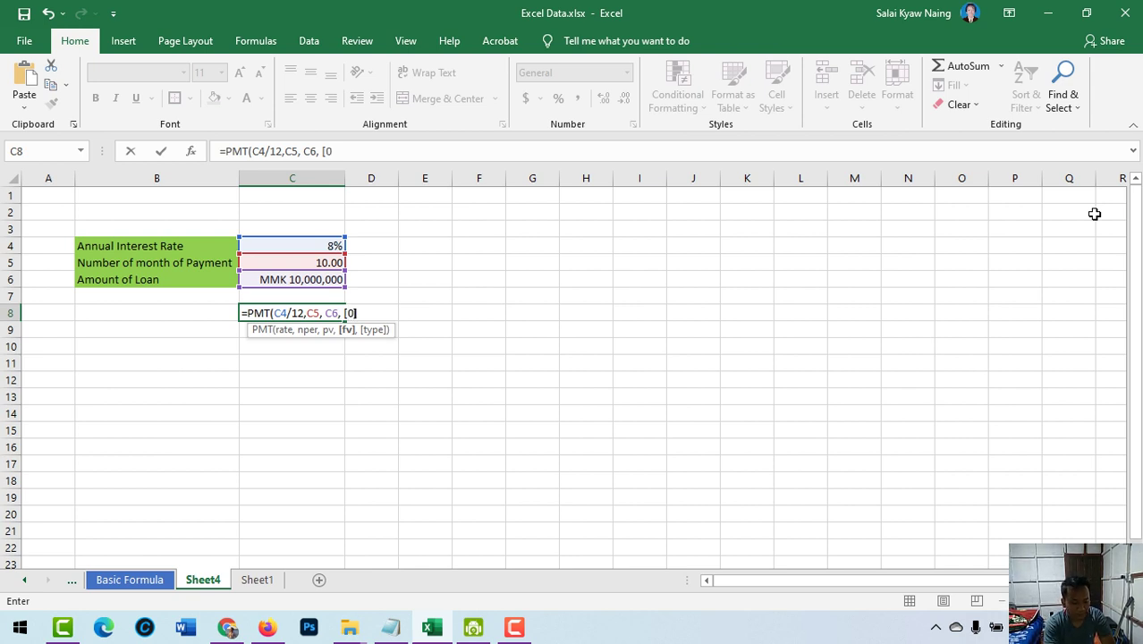
text())
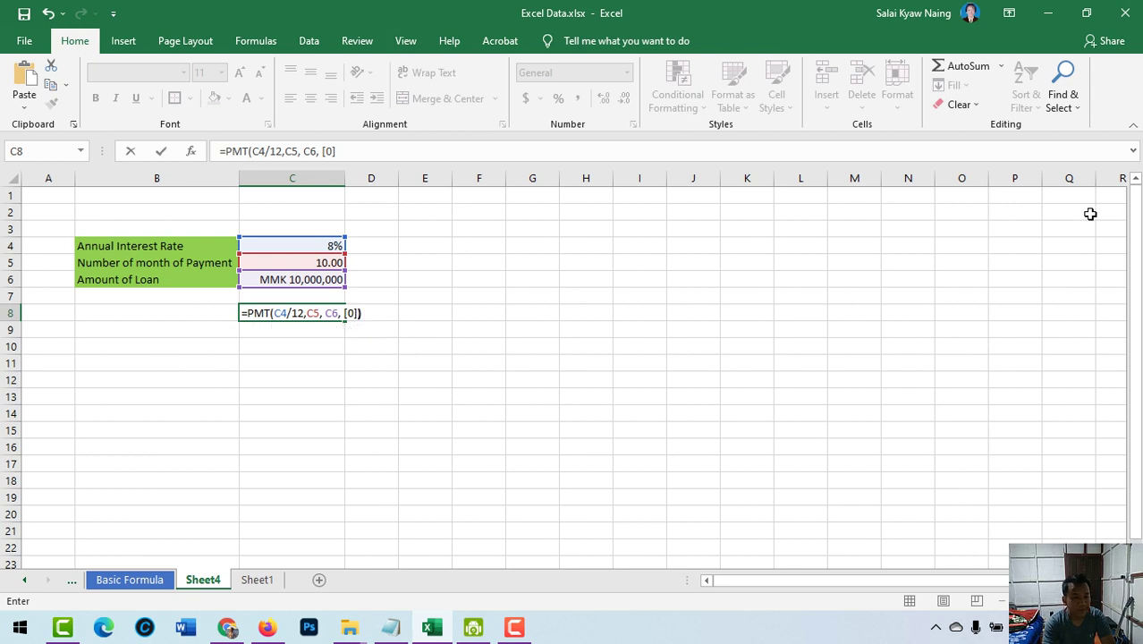
key(Return)
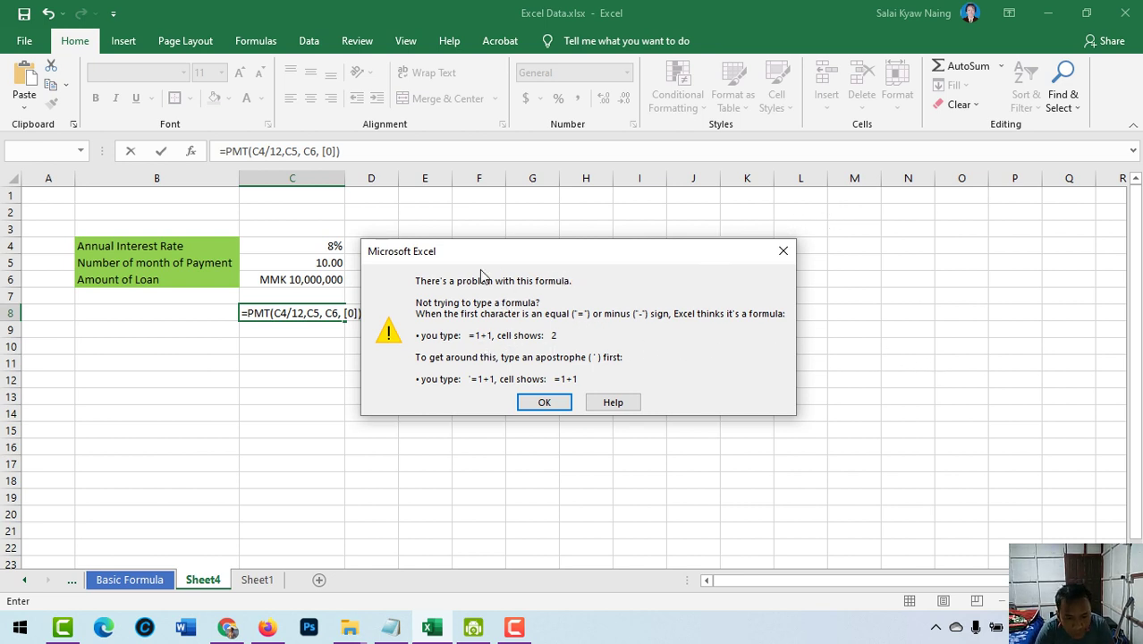
drag(433, 259, 537, 241)
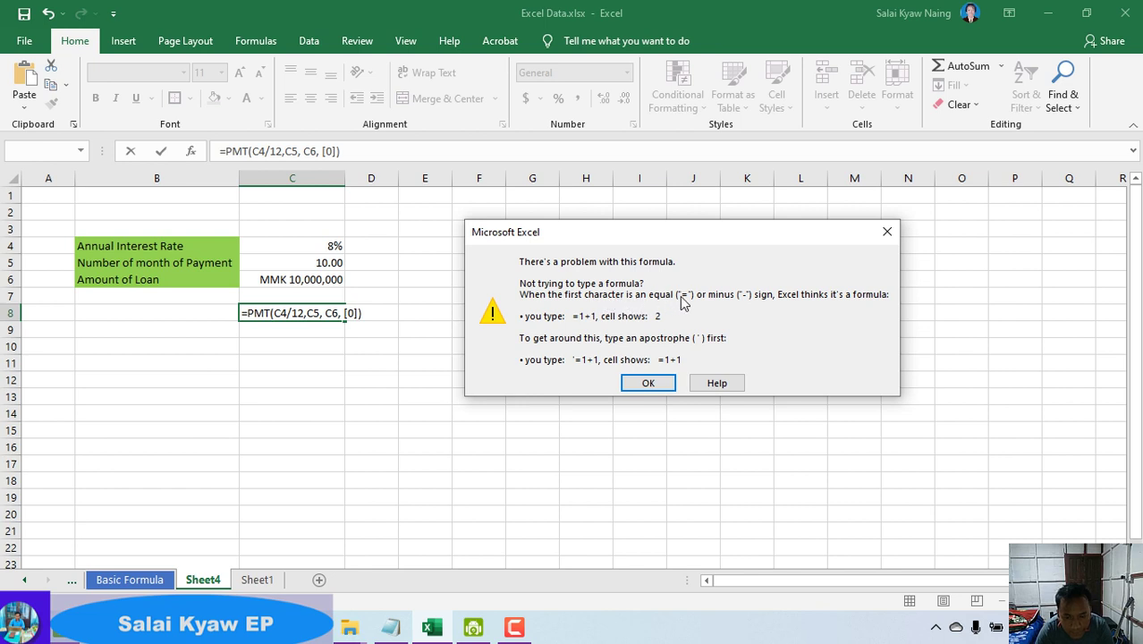
click(649, 383)
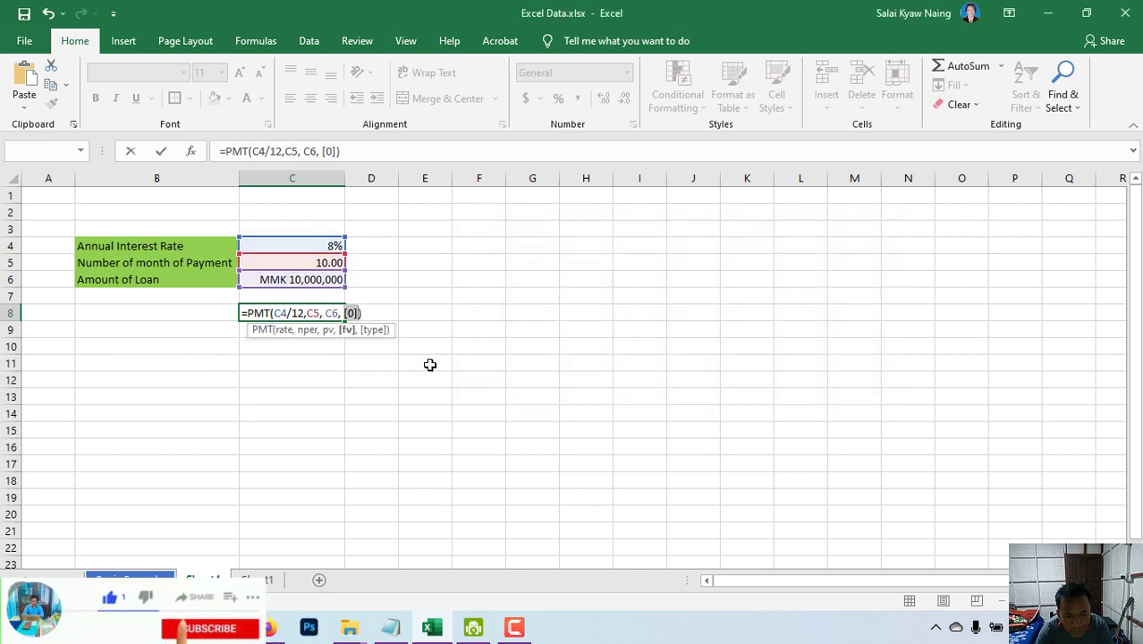
Step: Retype the [0] argument and add a space before C5 in the C8 formula, and try to commit it as =PMT(C4/12, C5, C6, [0])
click(356, 313)
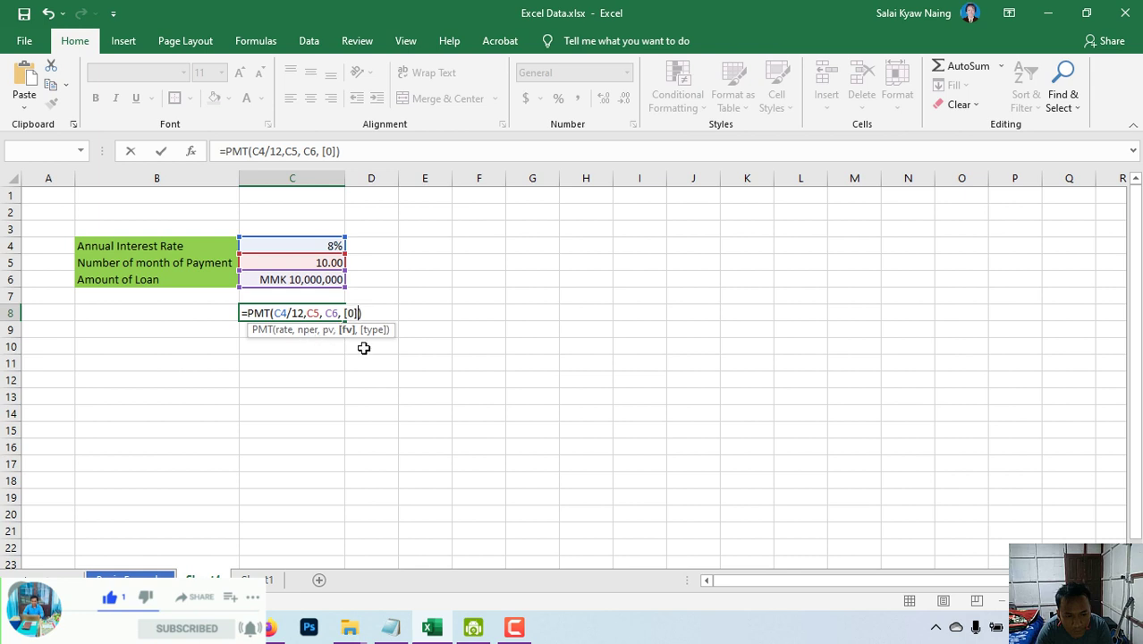
key(BackSpace)
key(BackSpace)
key(BackSpace)
key(BackSpace)
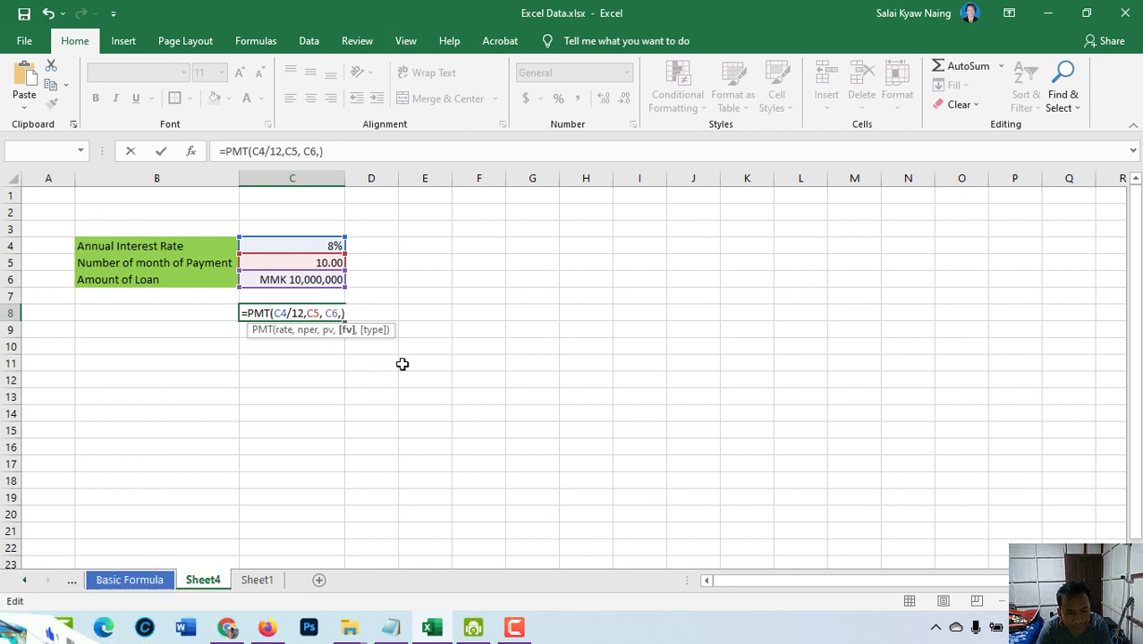
click(308, 313)
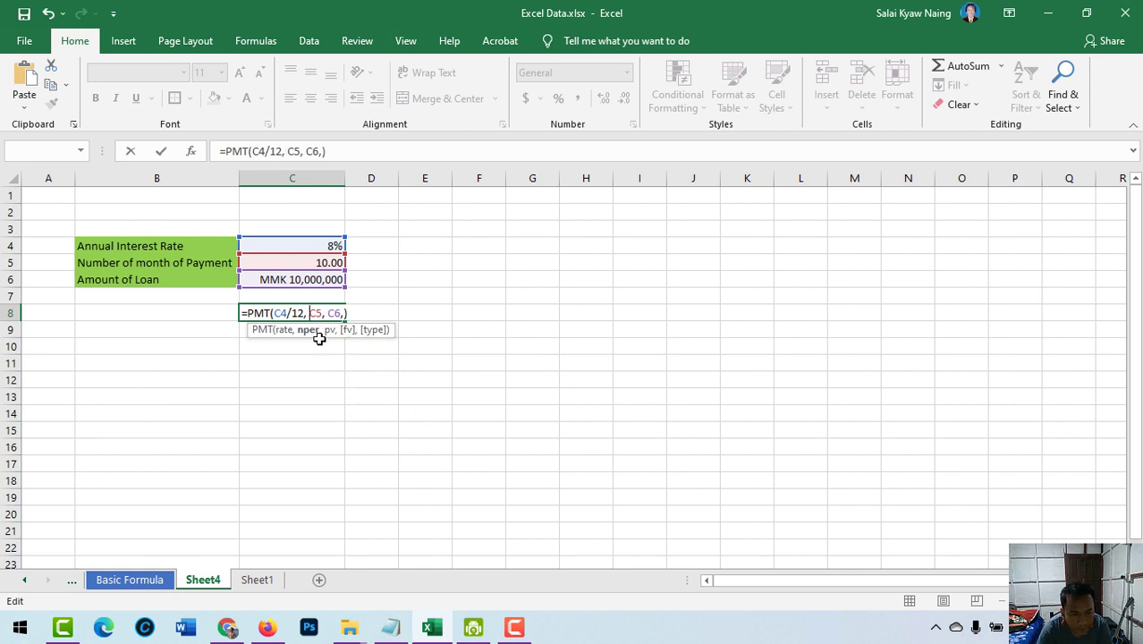
click(342, 313)
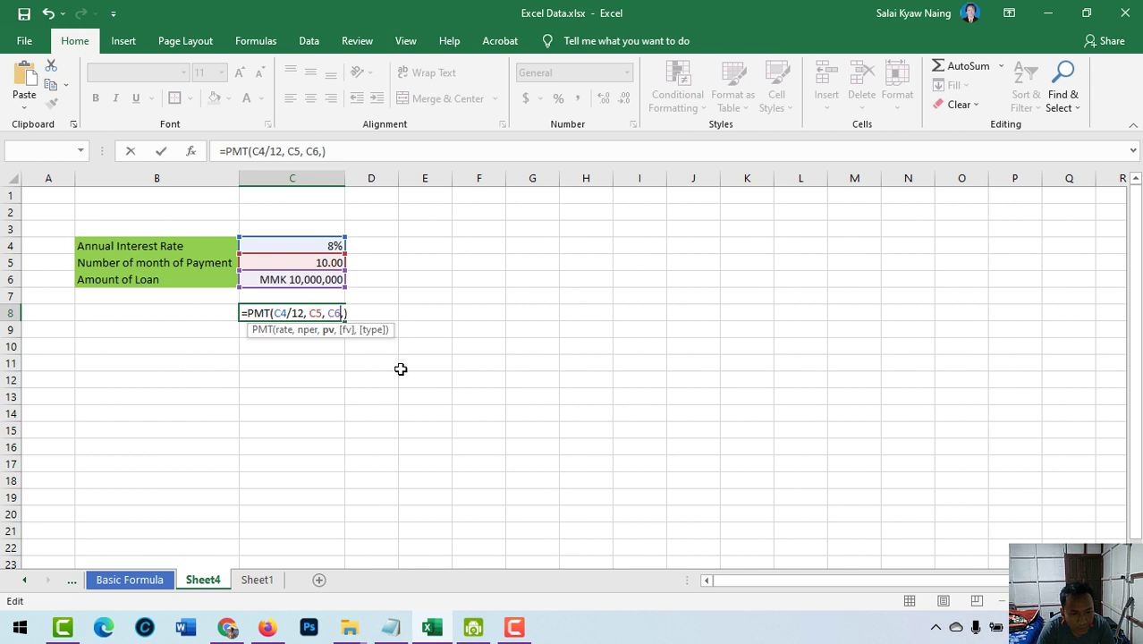
key(Right)
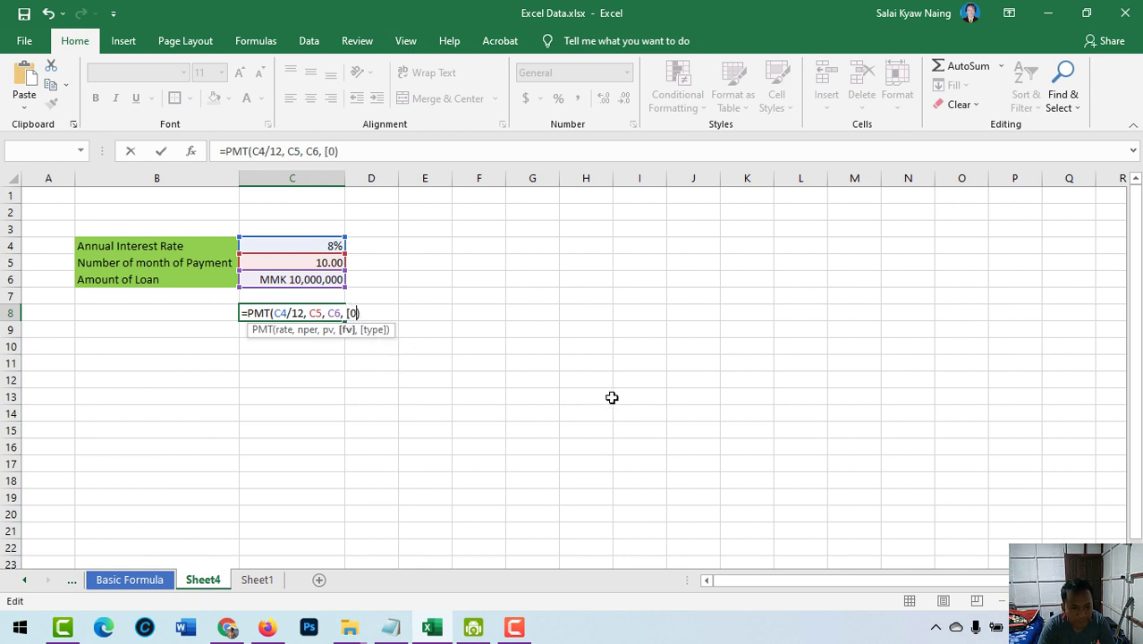
text([0])
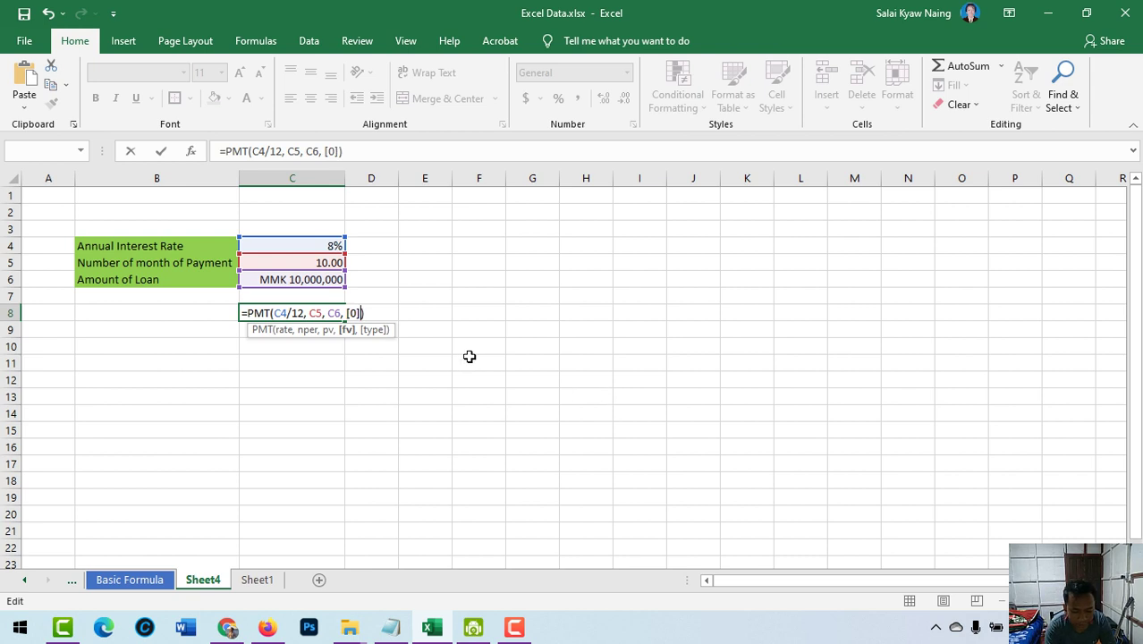
key(Return)
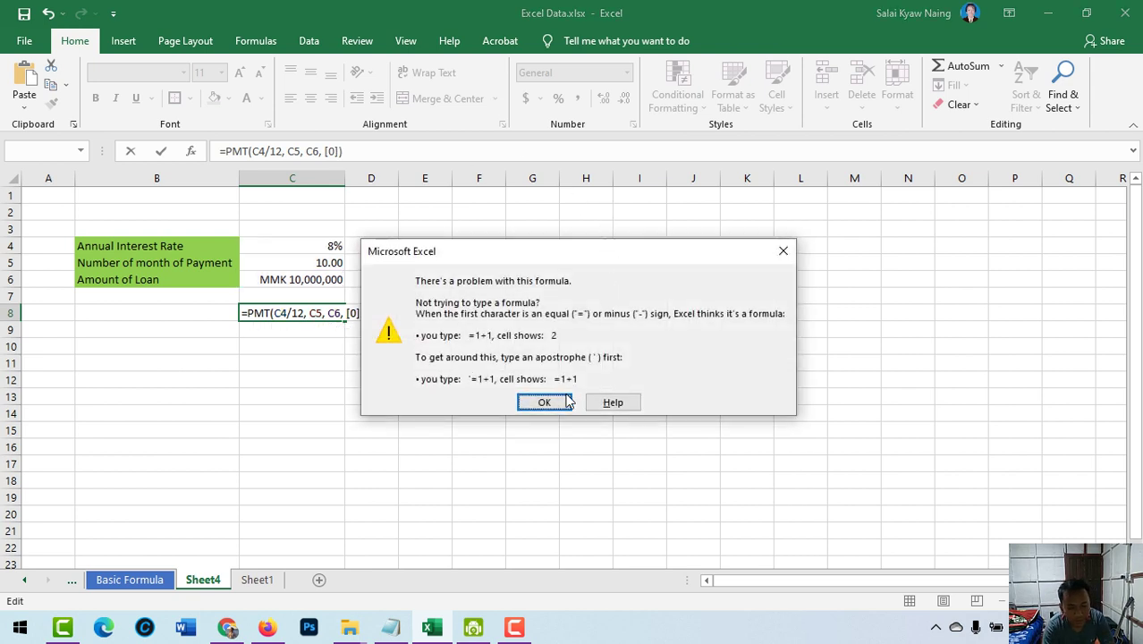
click(617, 404)
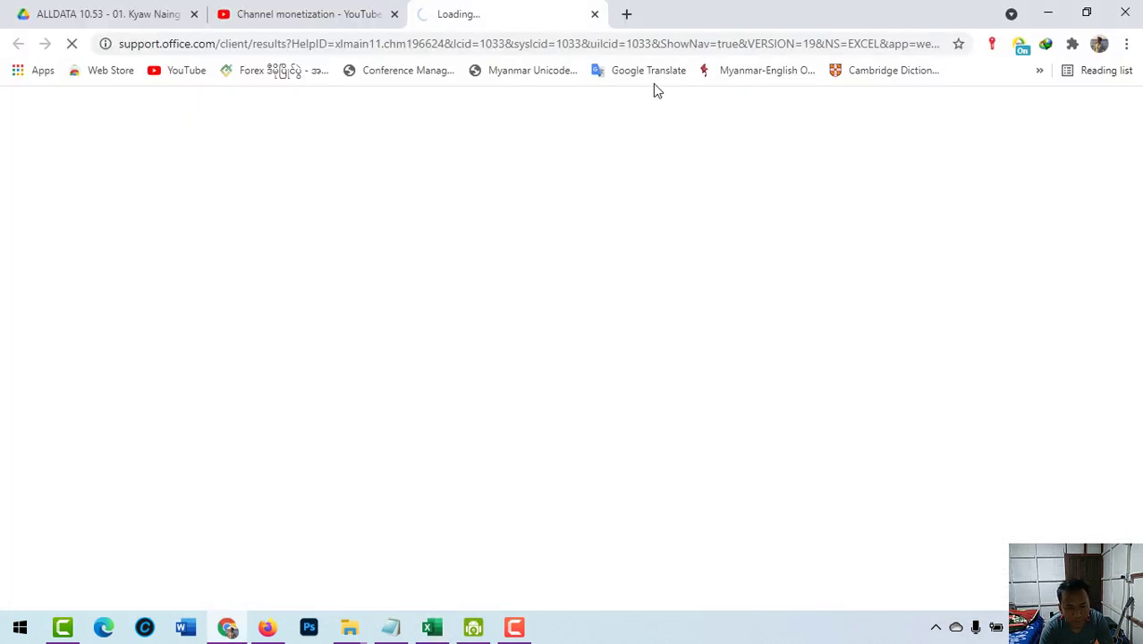
click(588, 14)
click(1046, 13)
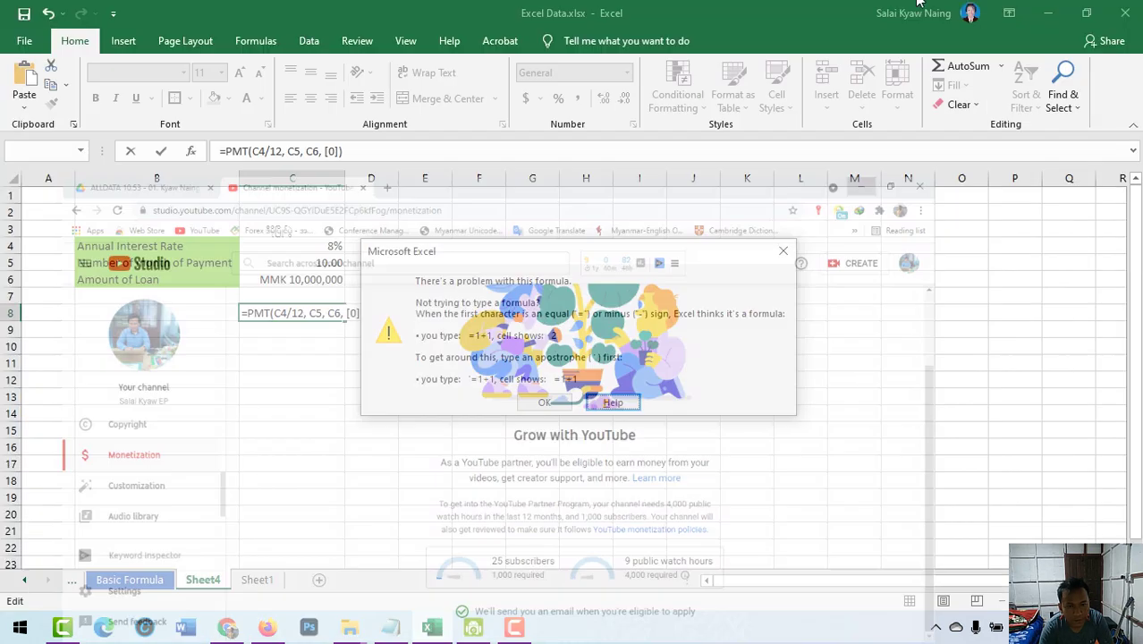
click(544, 403)
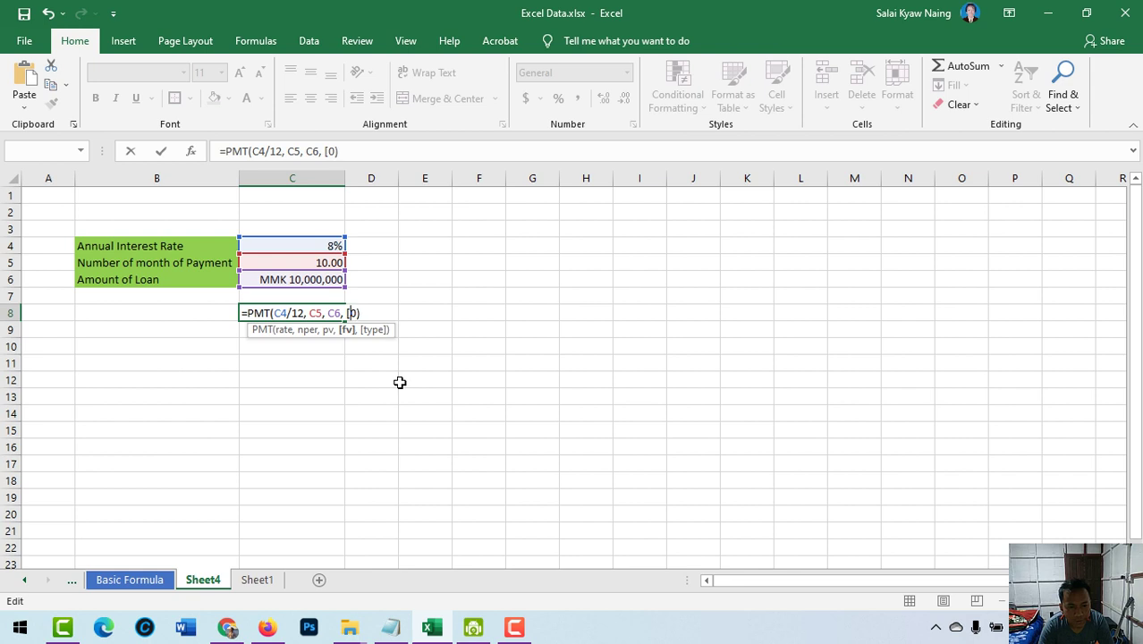
Step: Remove the [0] argument from the C8 formula and commit it as =PMT(C4/12, C5, C6)
key(BackSpace)
key(BackSpace)
key(BackSpace)
key(Return)
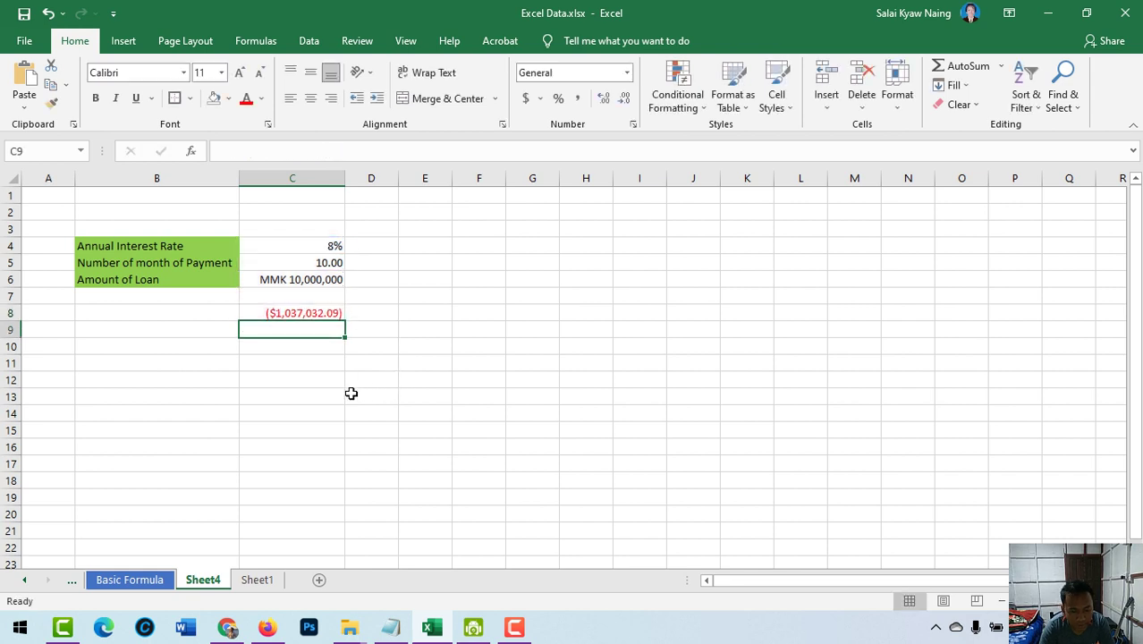
Step: Format cell C8 as currency with the MMK symbol
click(289, 313)
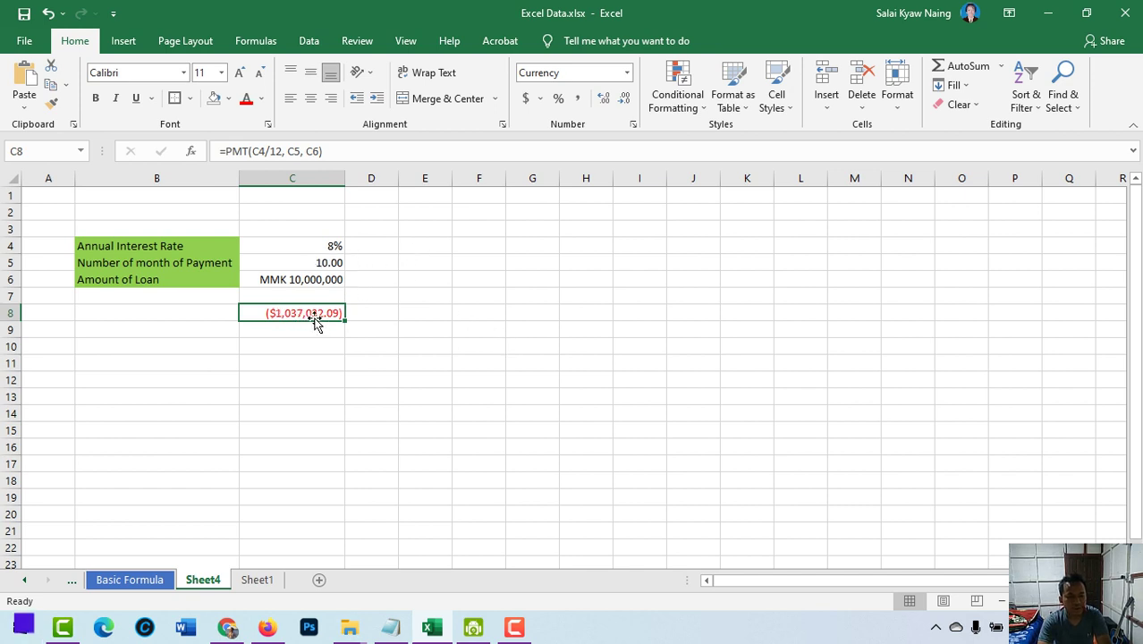
click(627, 73)
click(627, 72)
click(633, 125)
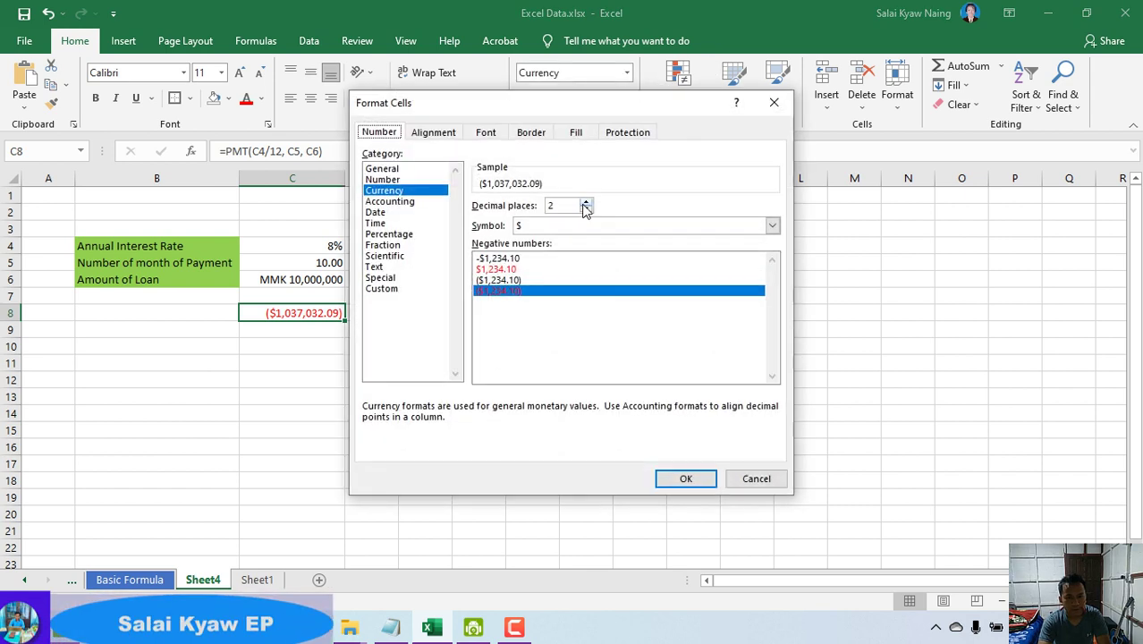
click(541, 229)
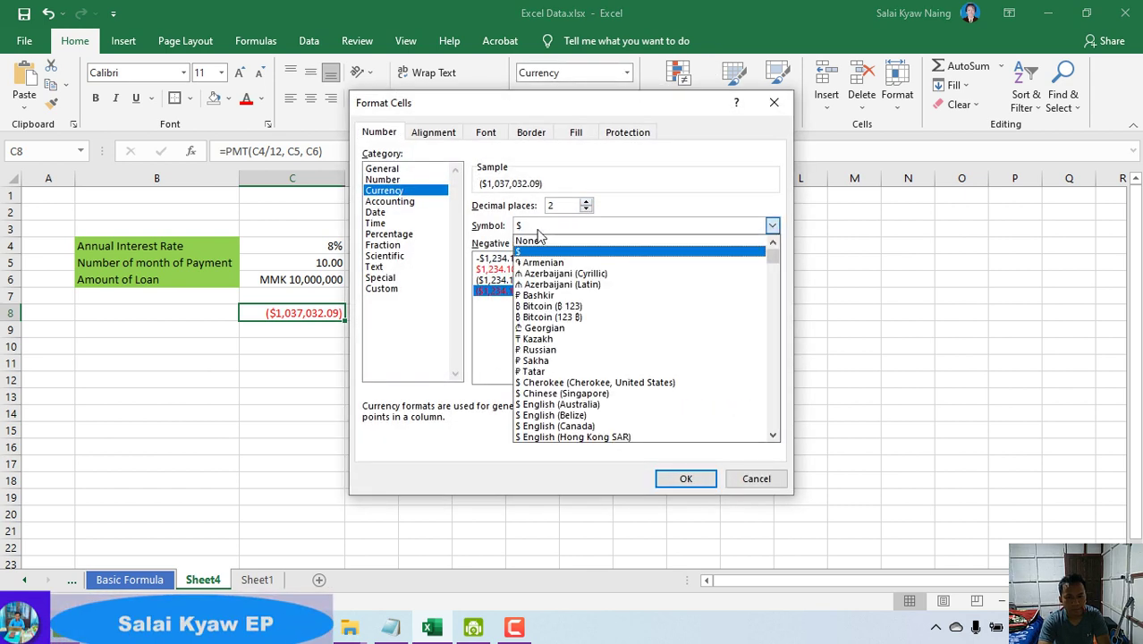
text(mmk)
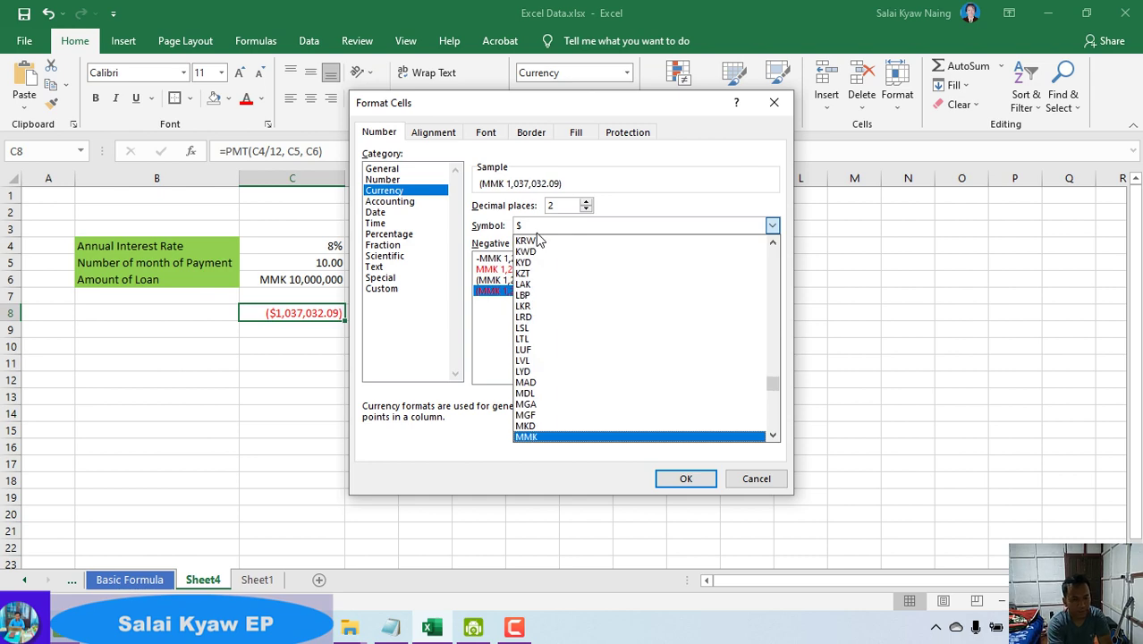
click(536, 232)
click(686, 477)
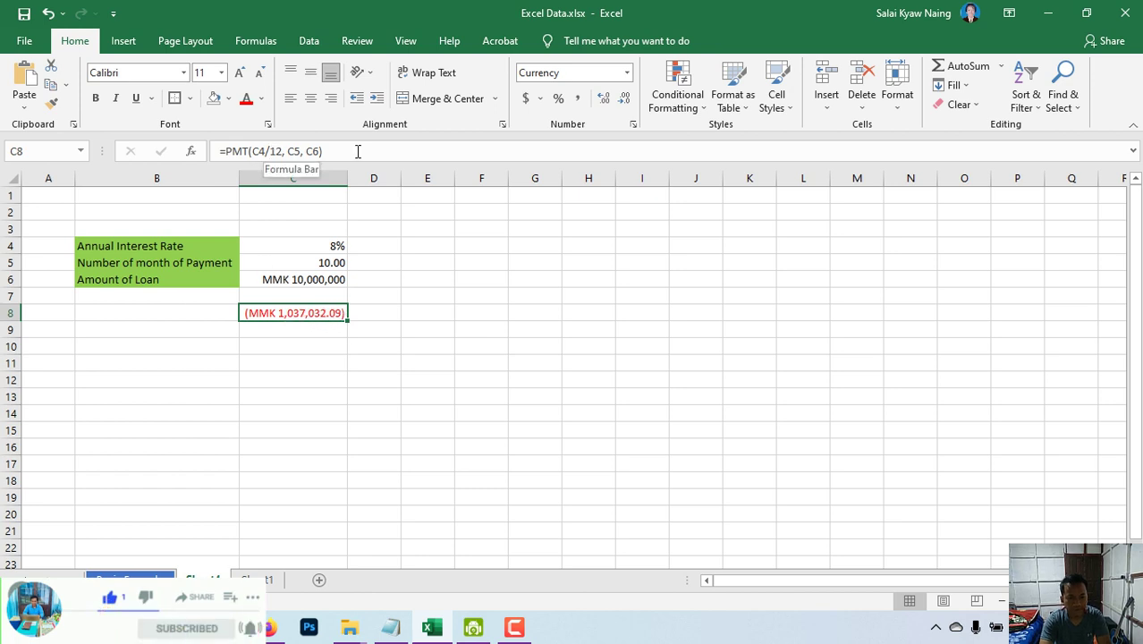
drag(358, 151, 225, 151)
click(332, 410)
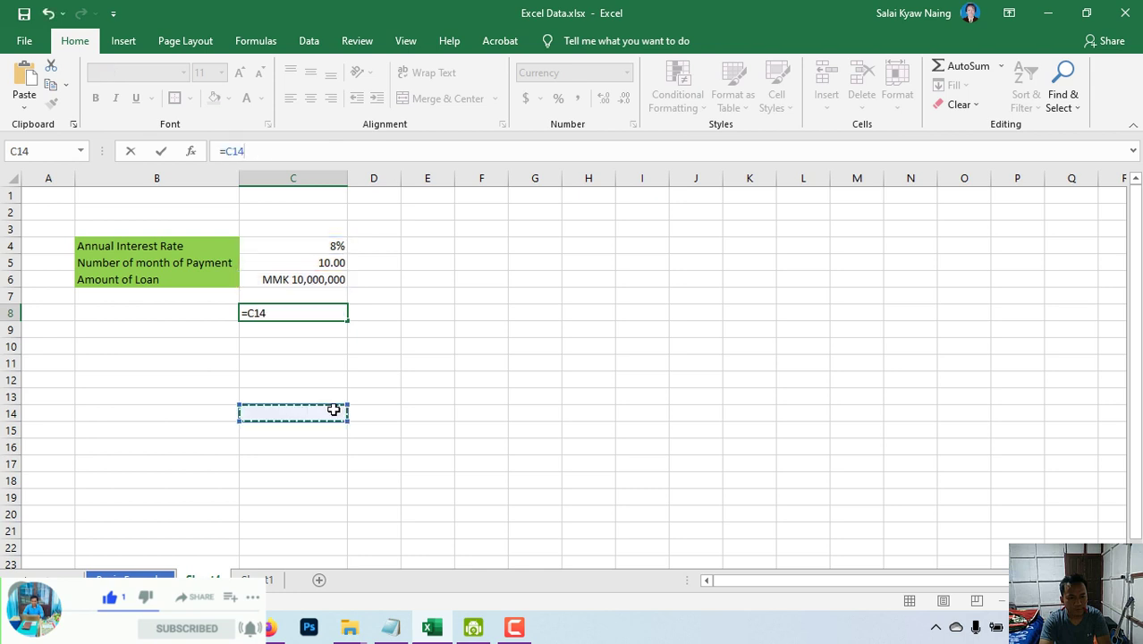
key(Escape)
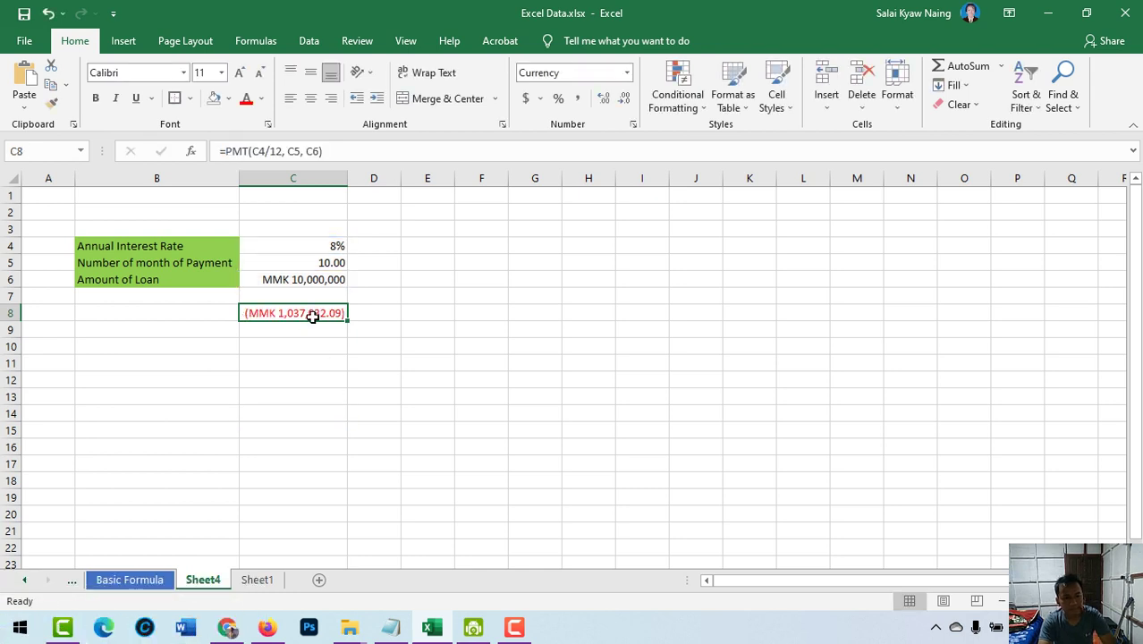
double_click(312, 317)
key(Escape)
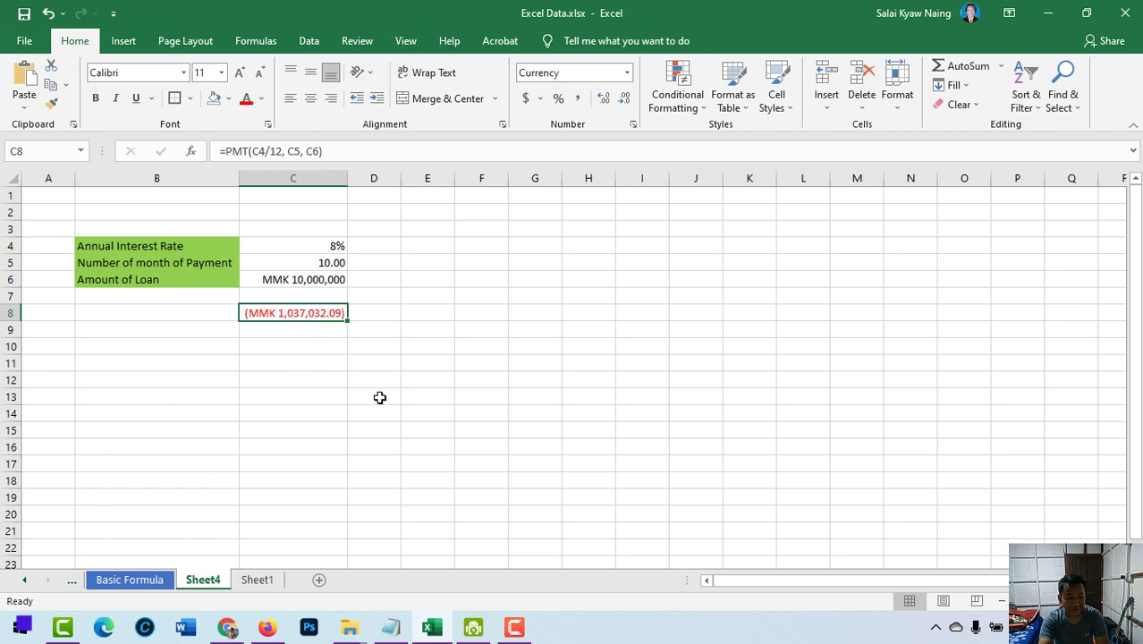
click(300, 358)
click(308, 315)
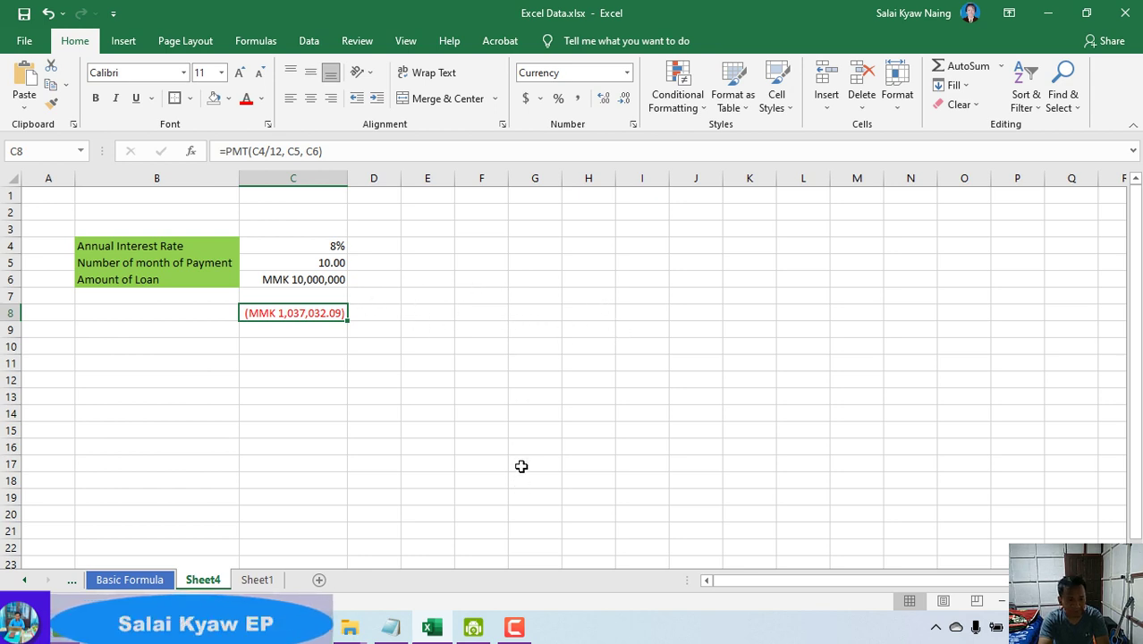
click(372, 318)
text(=m)
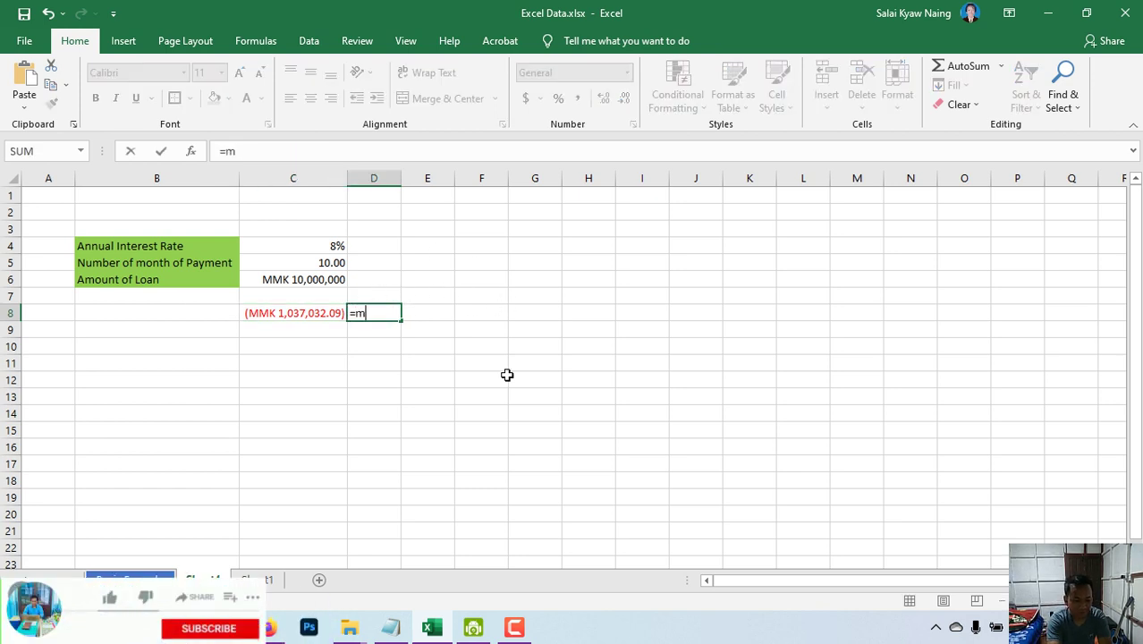
text(t)
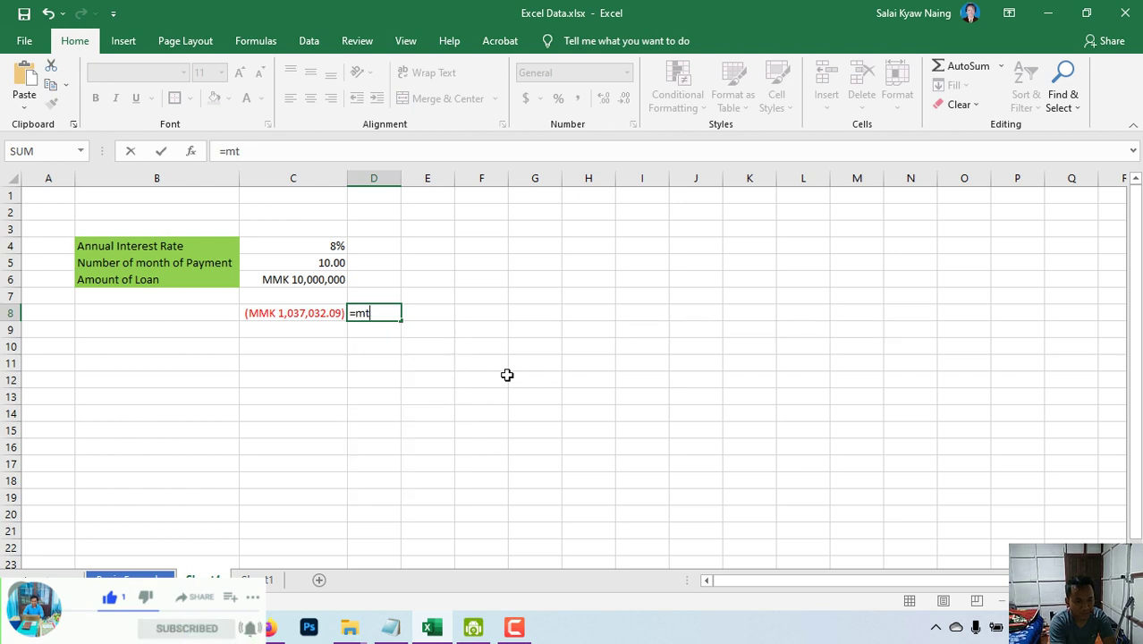
key(BackSpace)
key(BackSpace)
key(BackSpace)
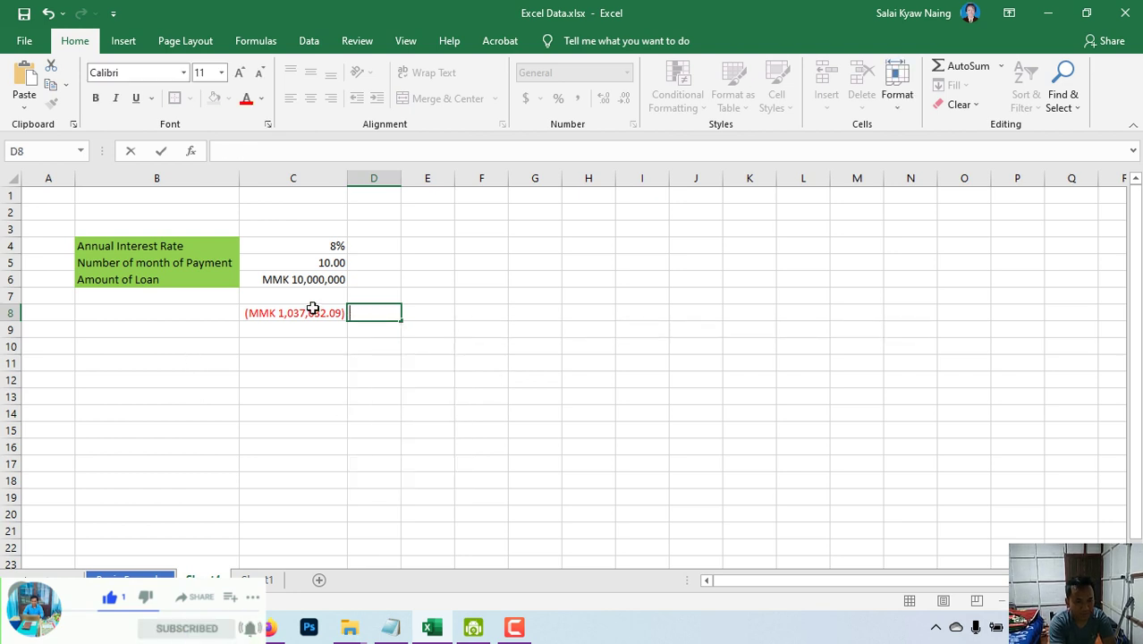
click(312, 309)
Step: Enter the formula =PMT(C4/12, C5,C6) in cell D8, taking the rate, number of periods and present value from the loan data
click(381, 315)
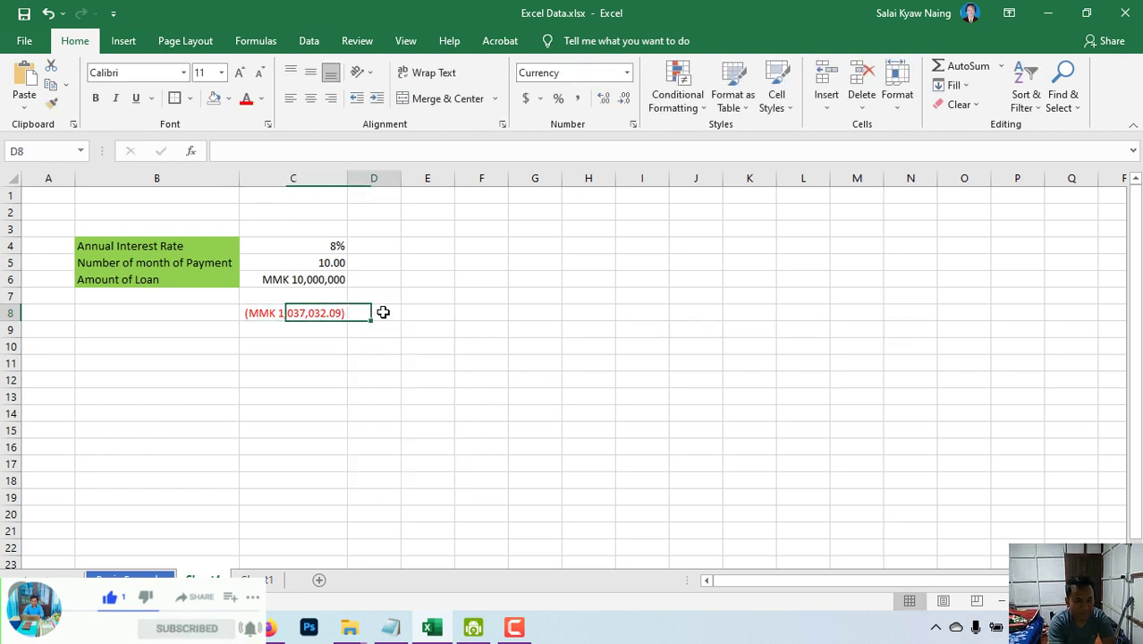
text(p)
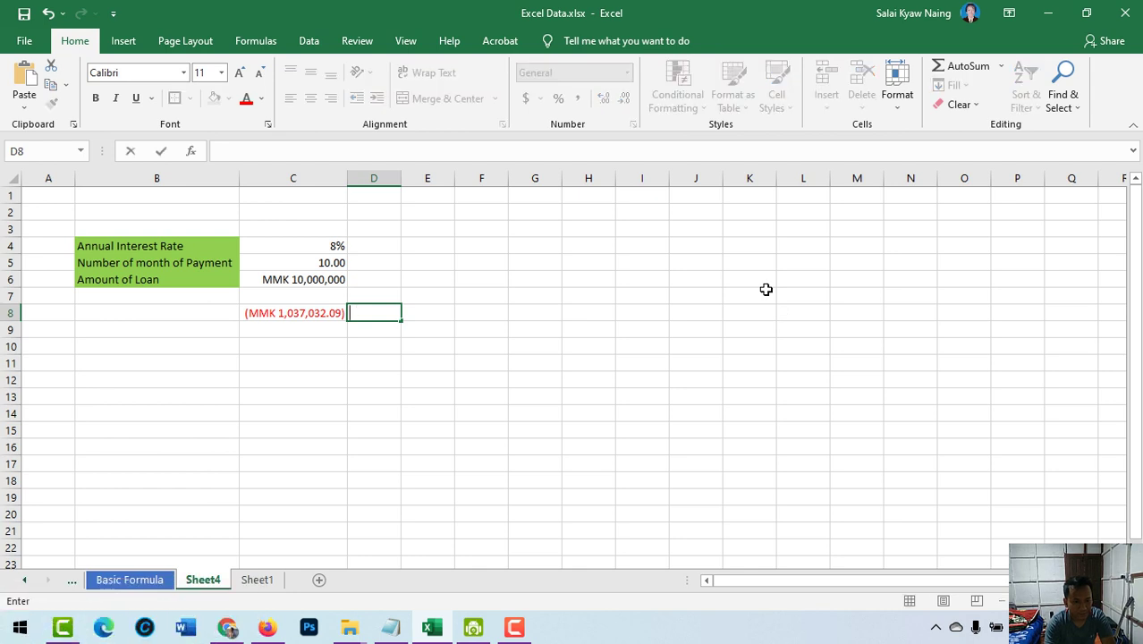
text(=pm)
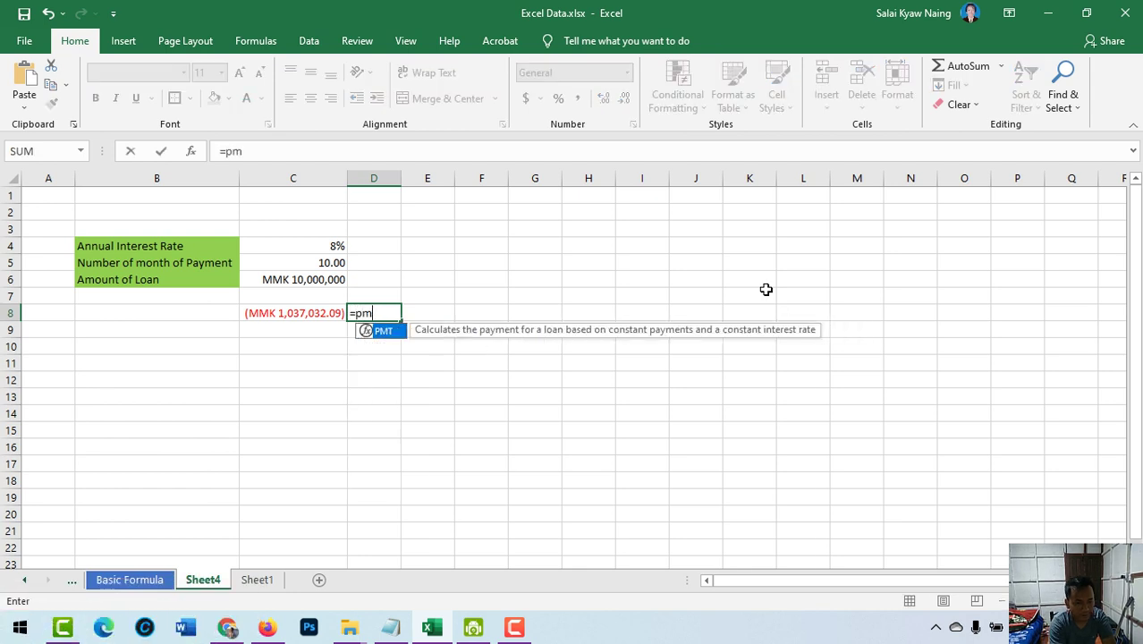
text(t()
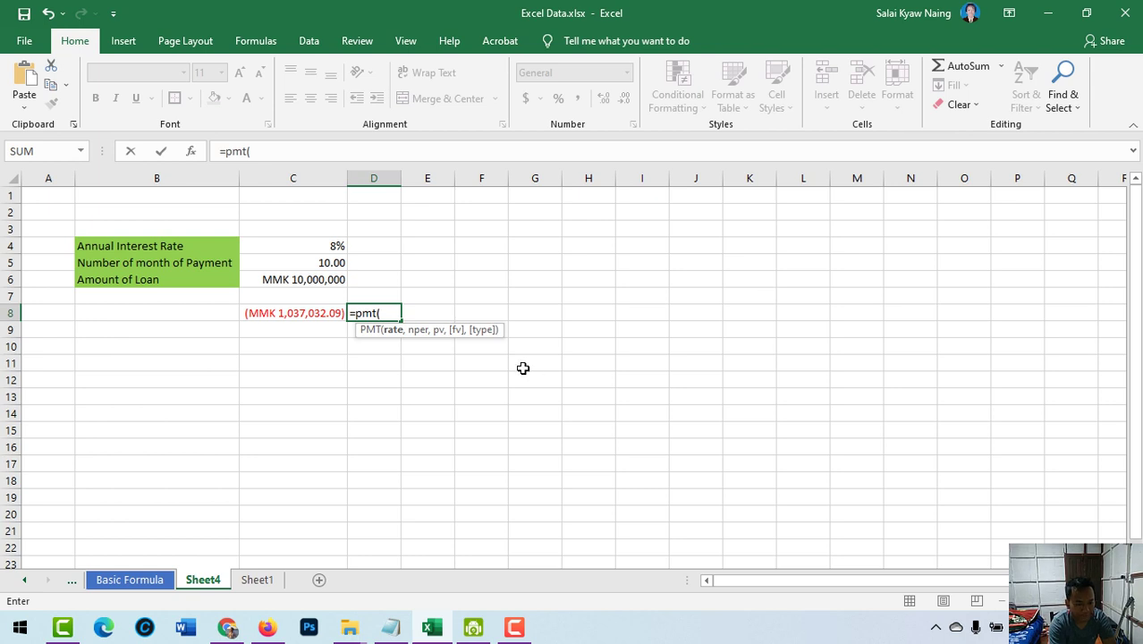
click(324, 244)
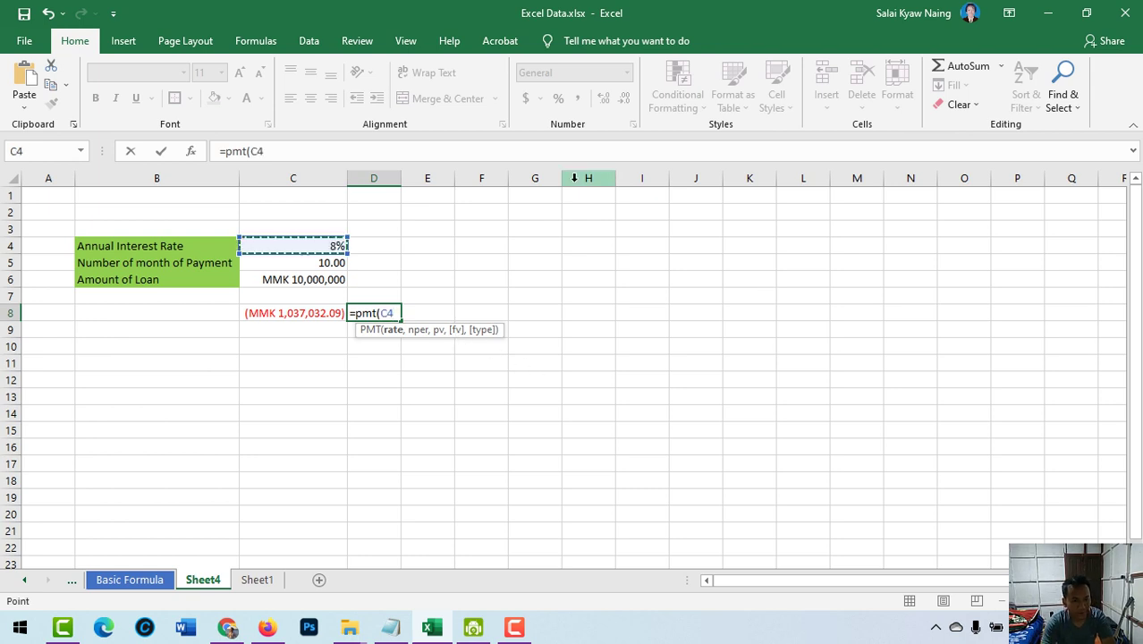
text(/12)
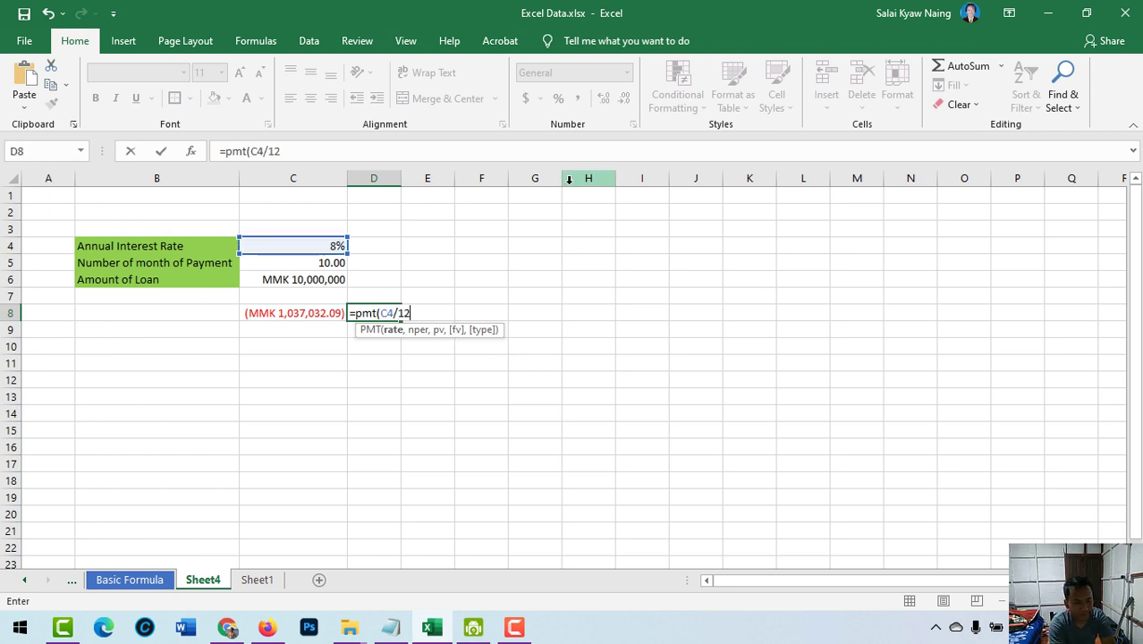
text(,)
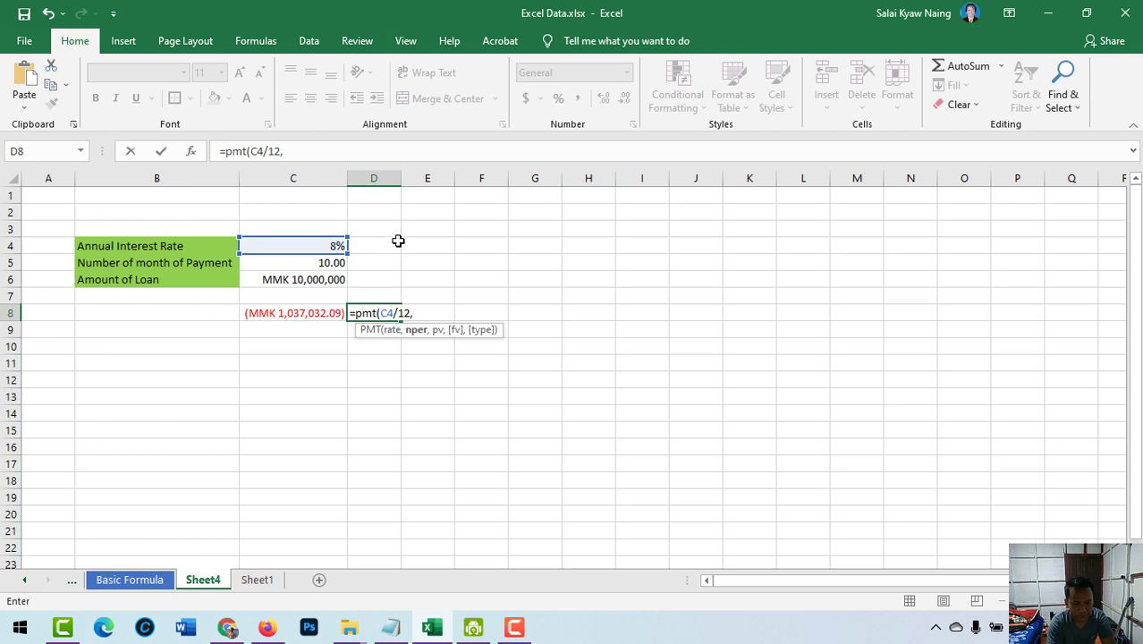
click(323, 267)
text(,)
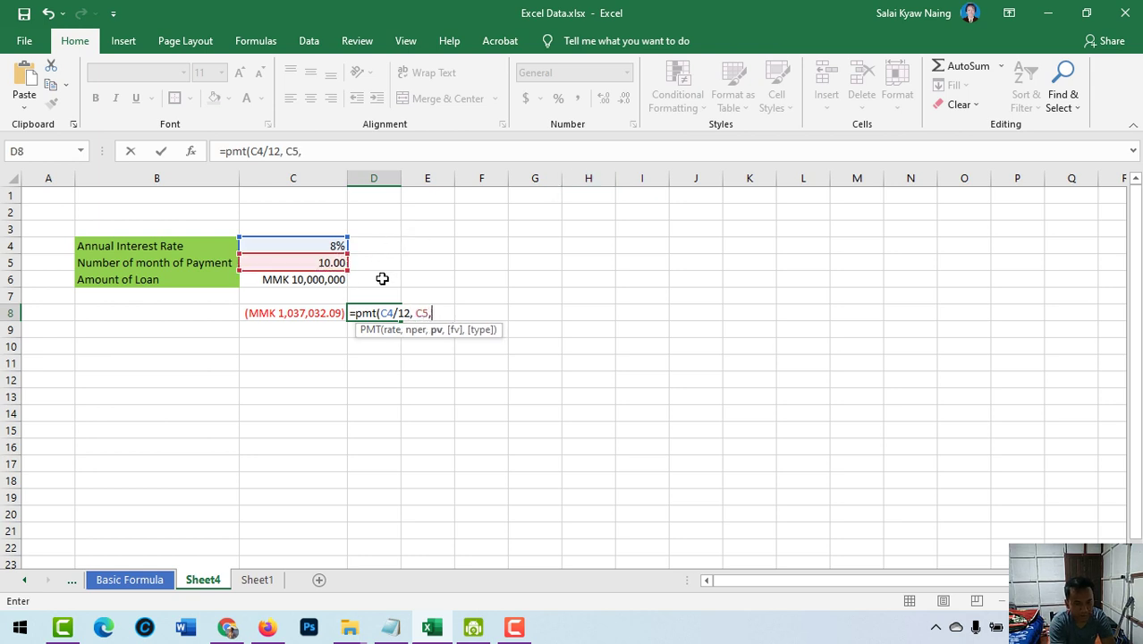
click(304, 280)
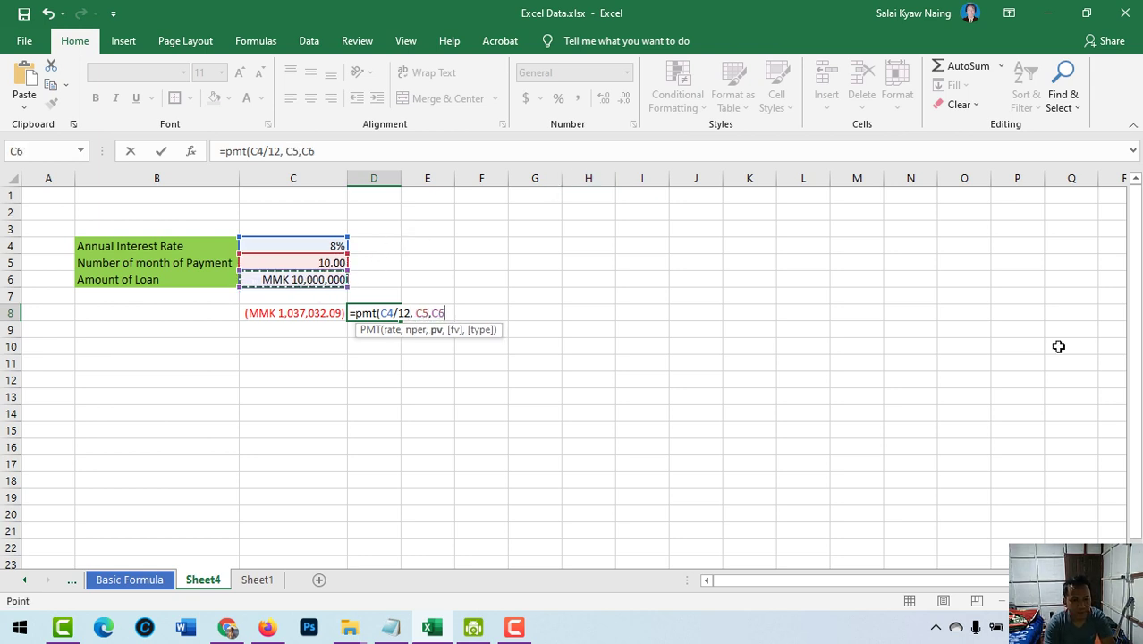
text())
key(Return)
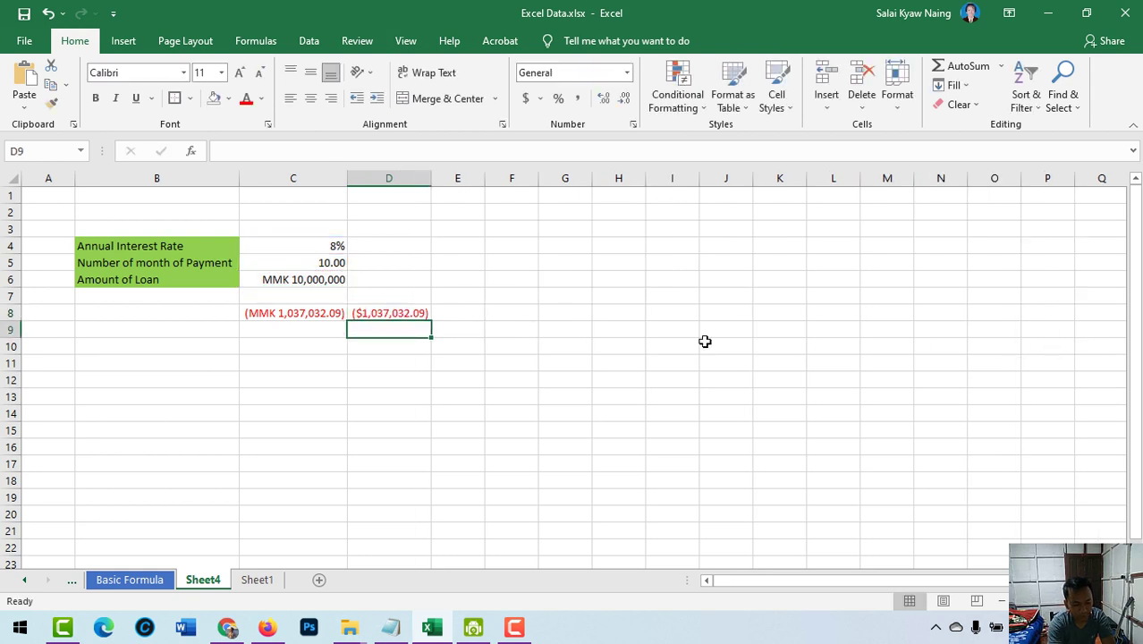
Step: Delete the PMT formula from cell D8
click(402, 309)
key(ctrl+c)
key(Delete)
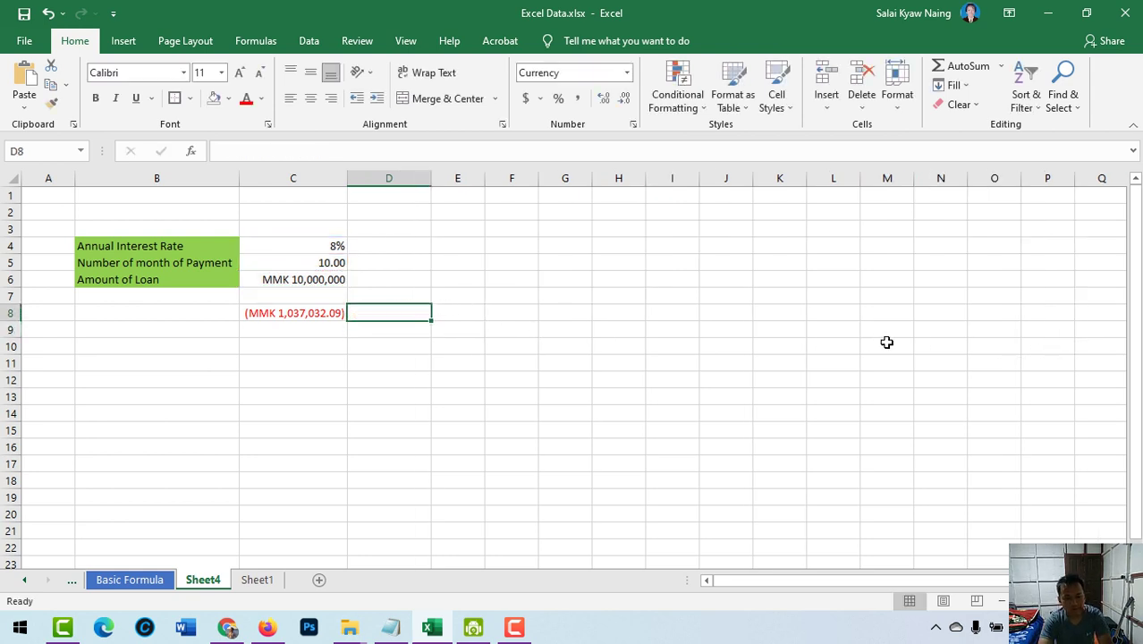
click(515, 627)
click(1106, 530)
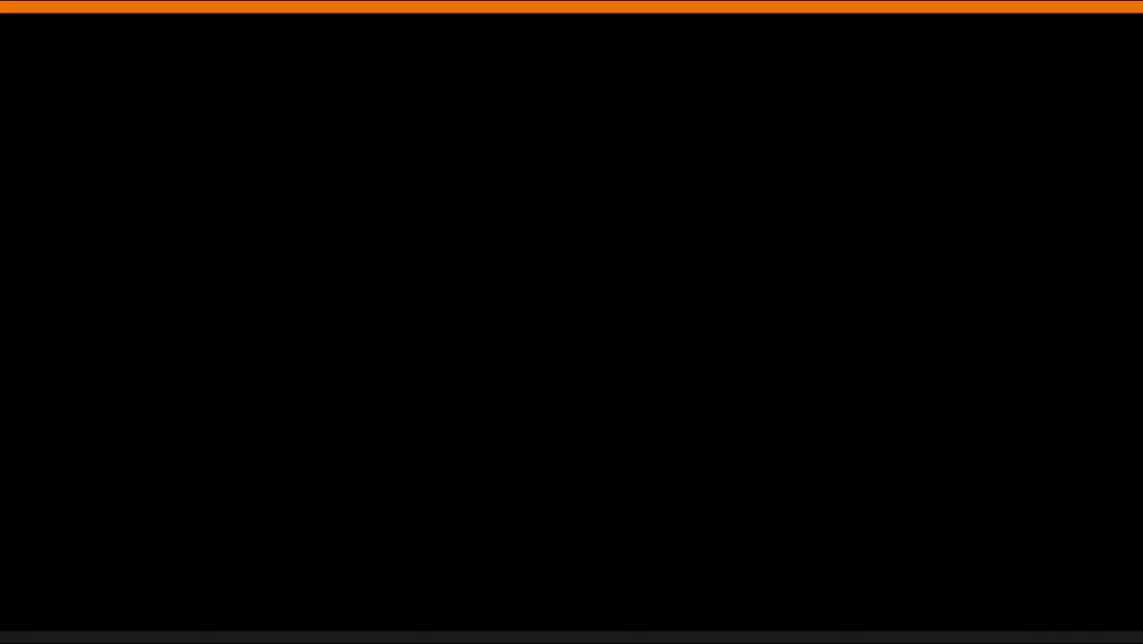